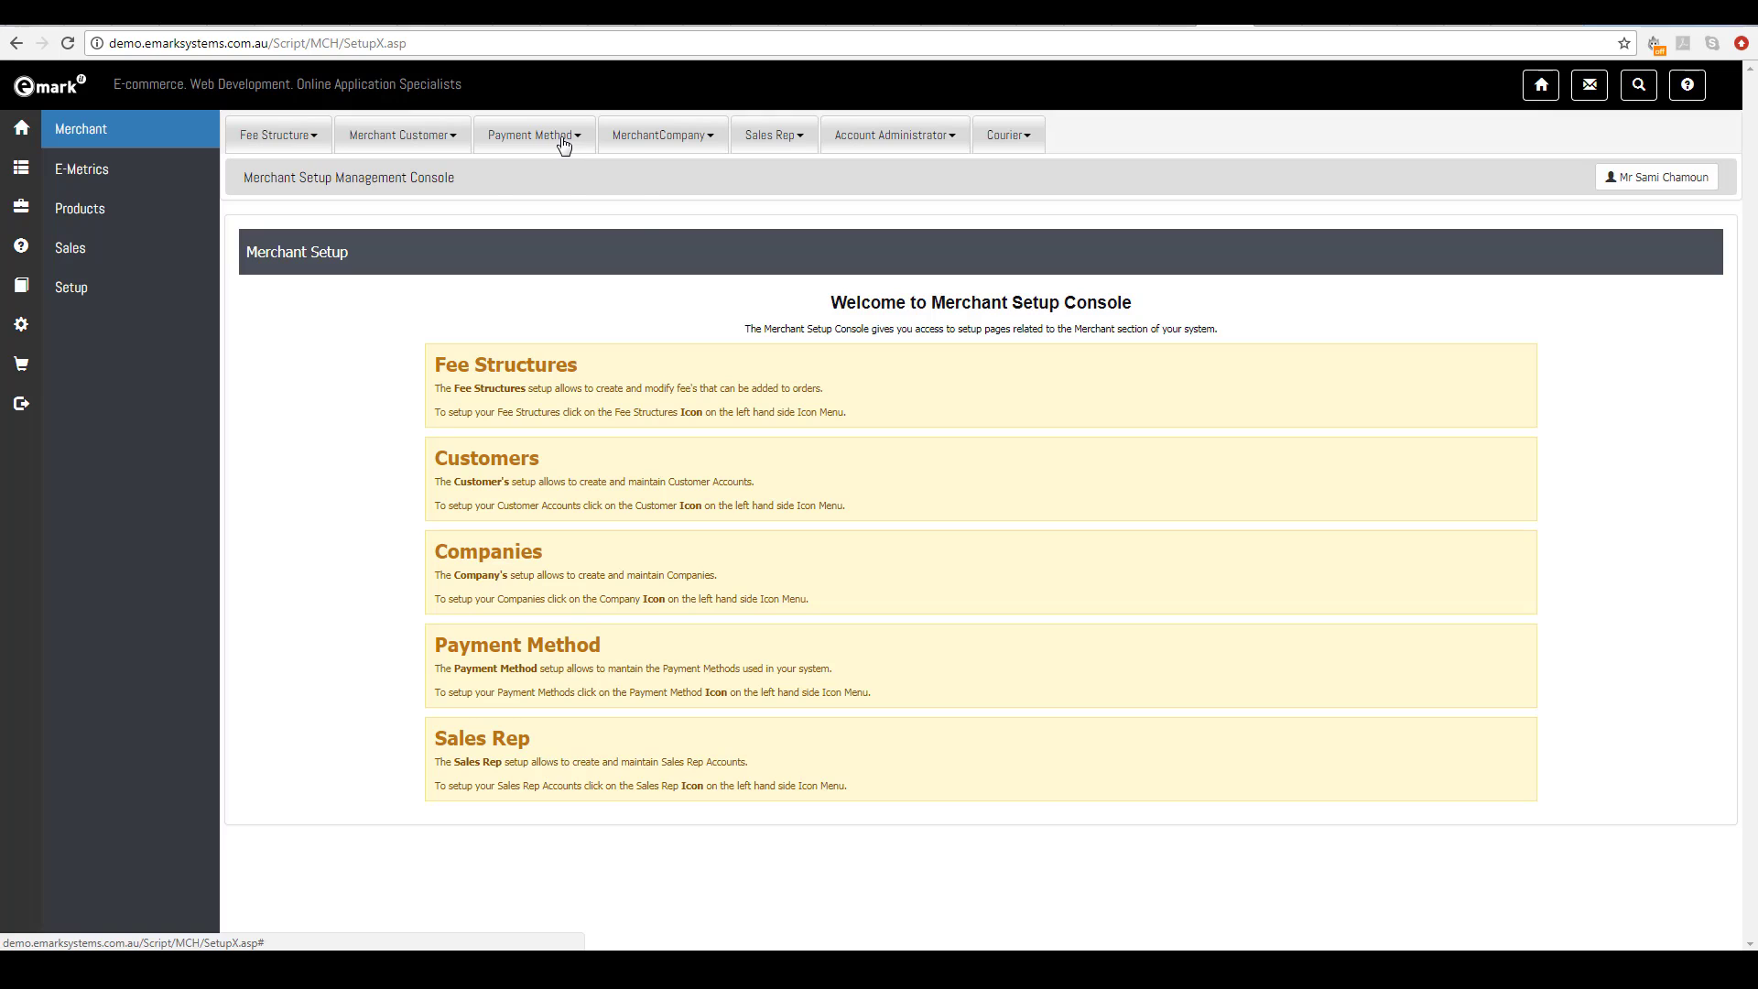
Open the Payment Method List from the merchant setup console.
{"action": "left_click", "coordinate": [562, 139]}
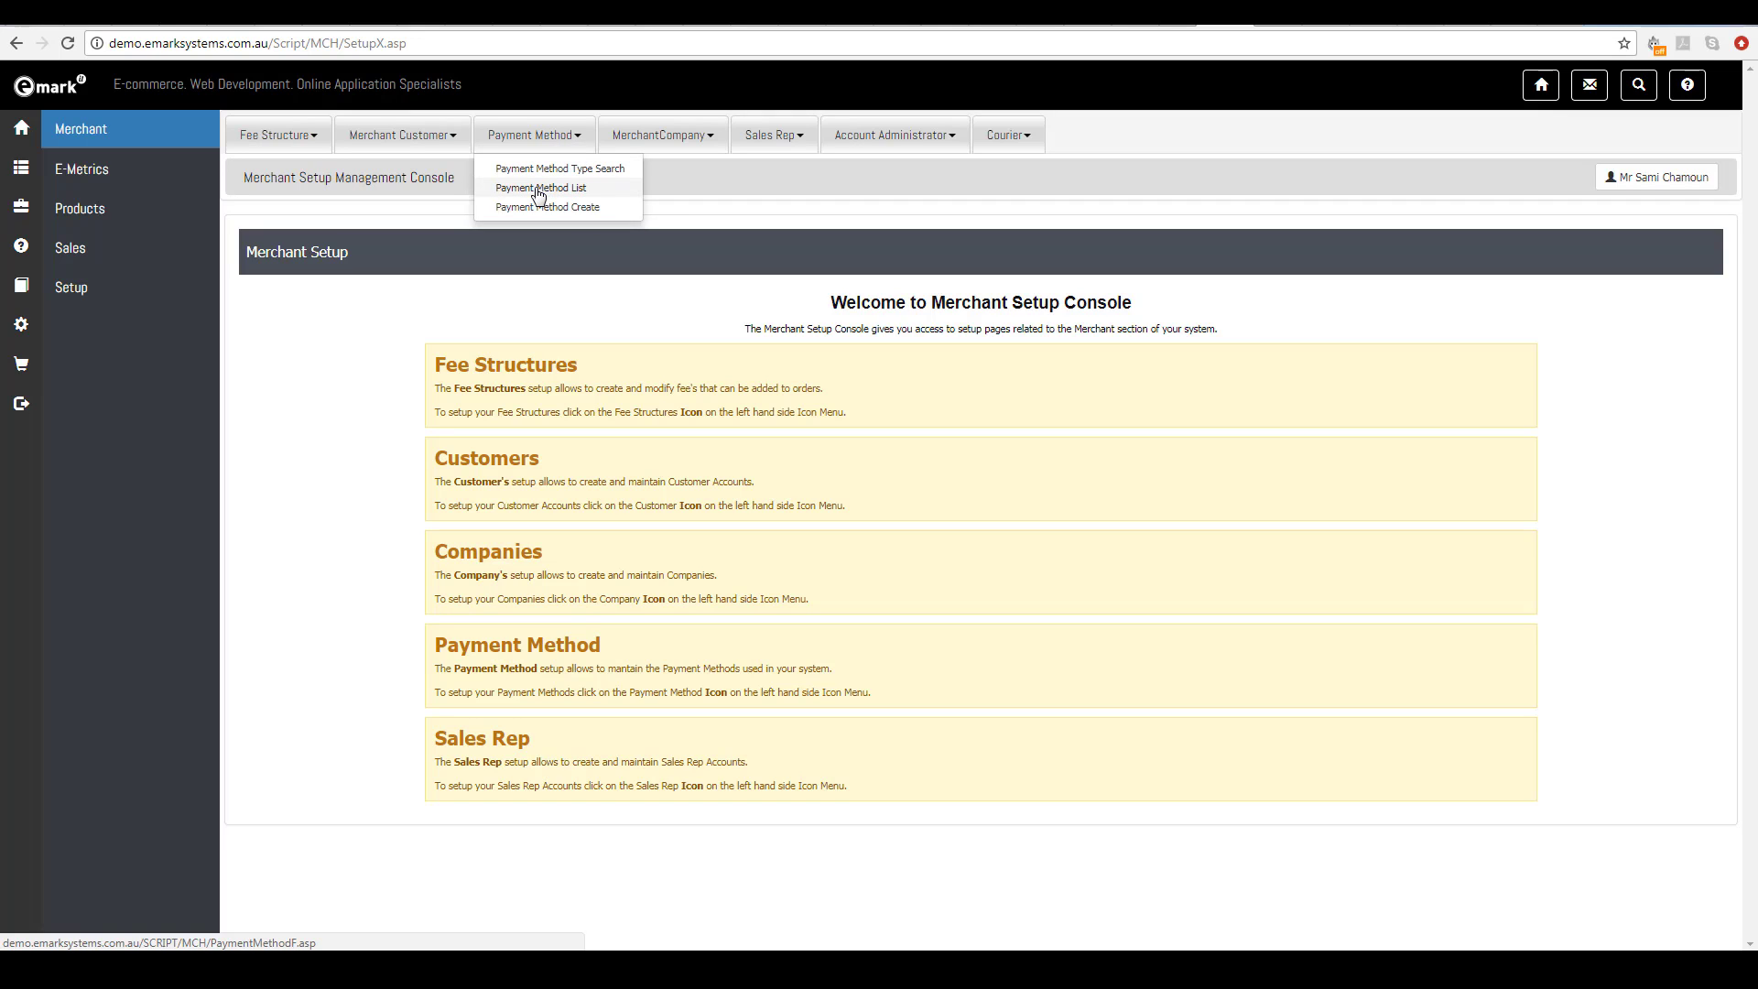
{"action": "left_click", "coordinate": [538, 190]}
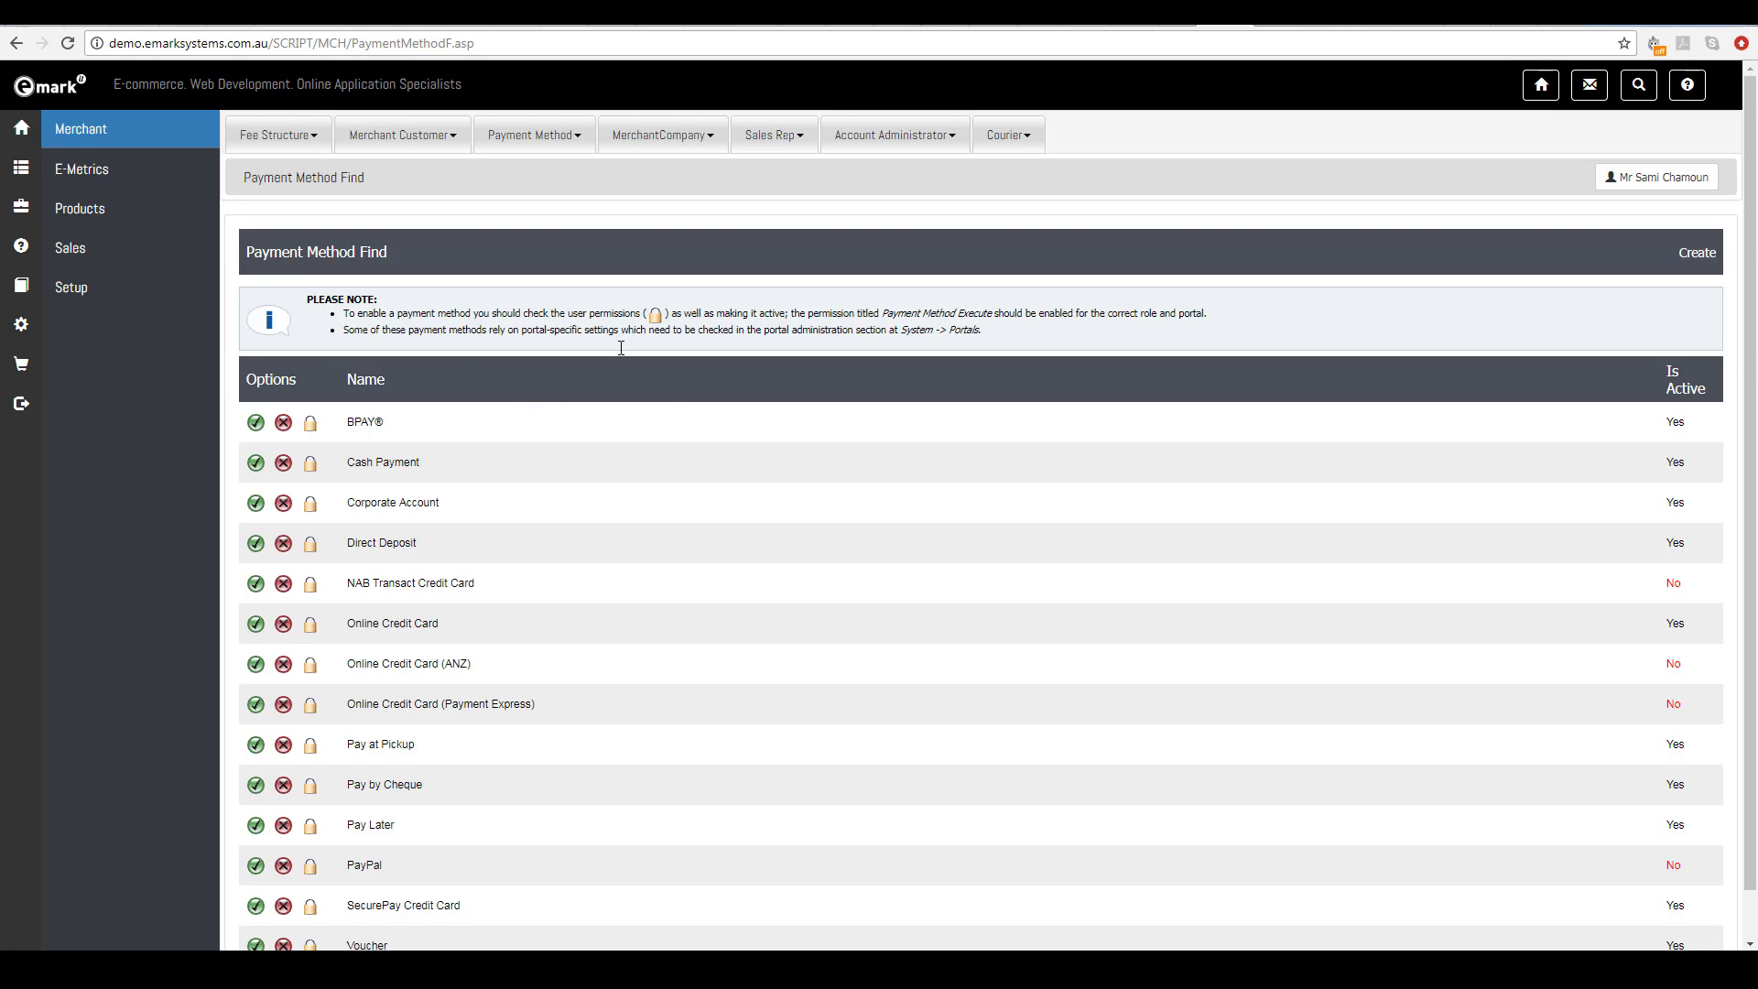
{"action": "scroll", "coordinate": [513, 375], "scroll_direction": "down", "scroll_amount": 1}
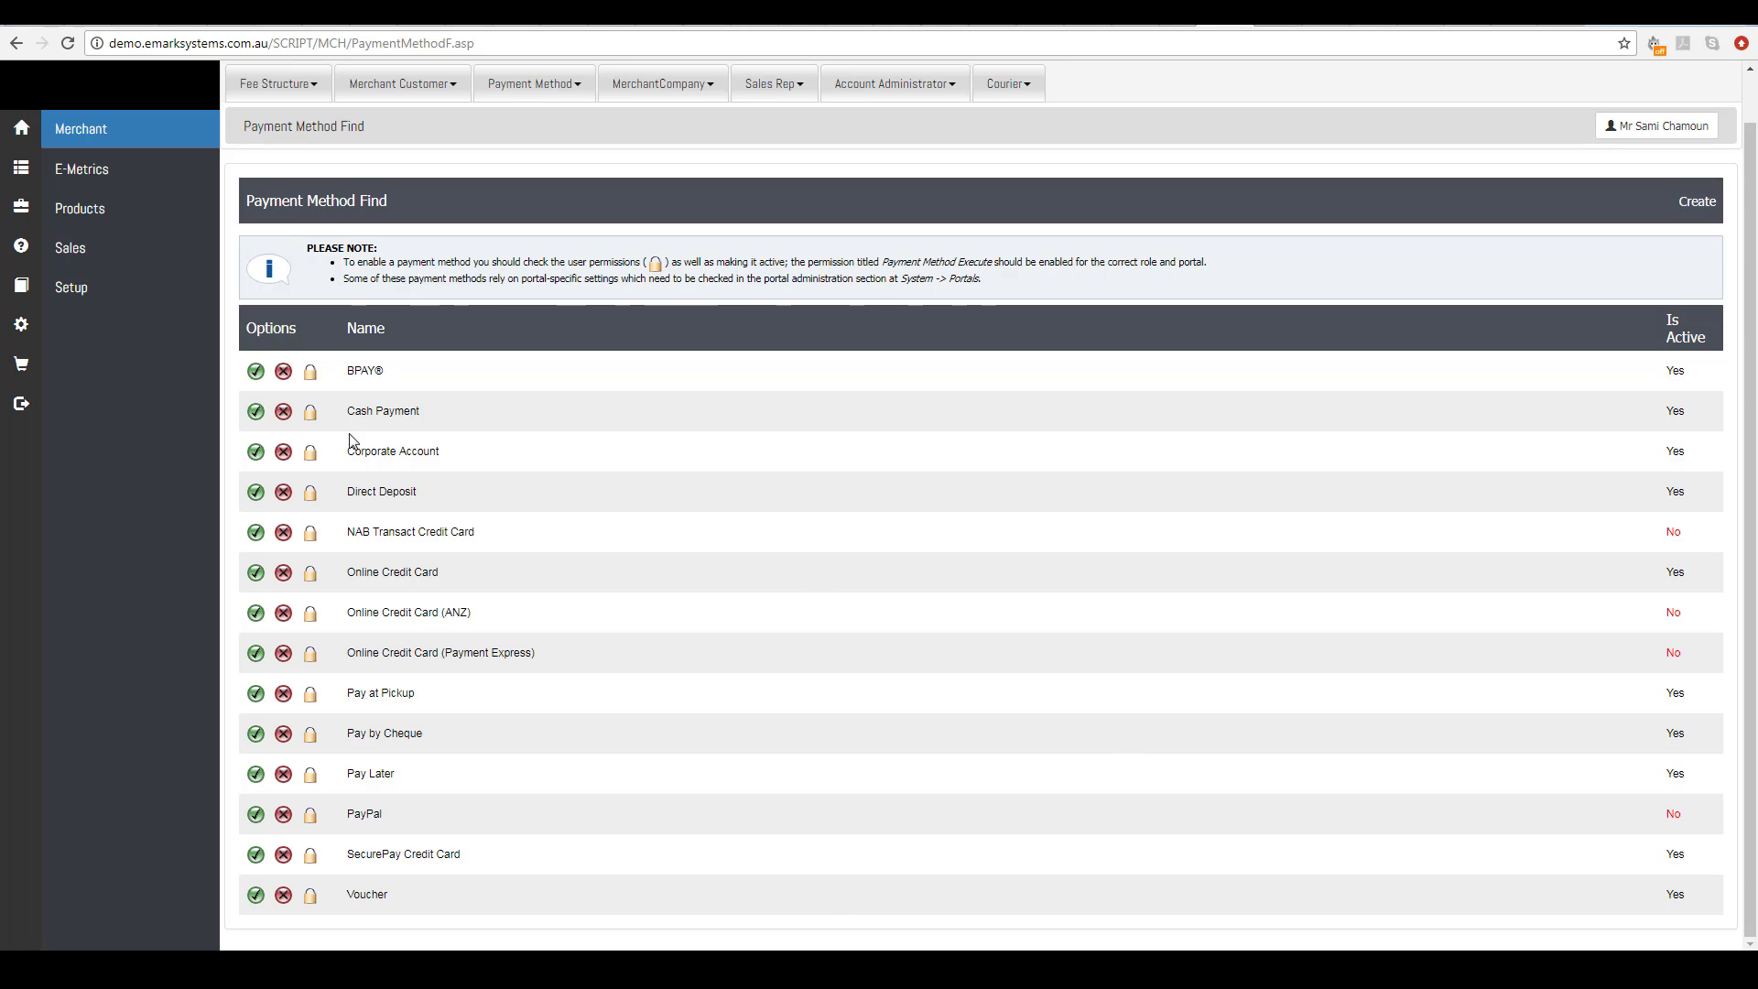
Review the BPAY payment method's type options, logo path, active state, sort order and price range, then return to the list without saving.
{"action": "left_click", "coordinate": [259, 375]}
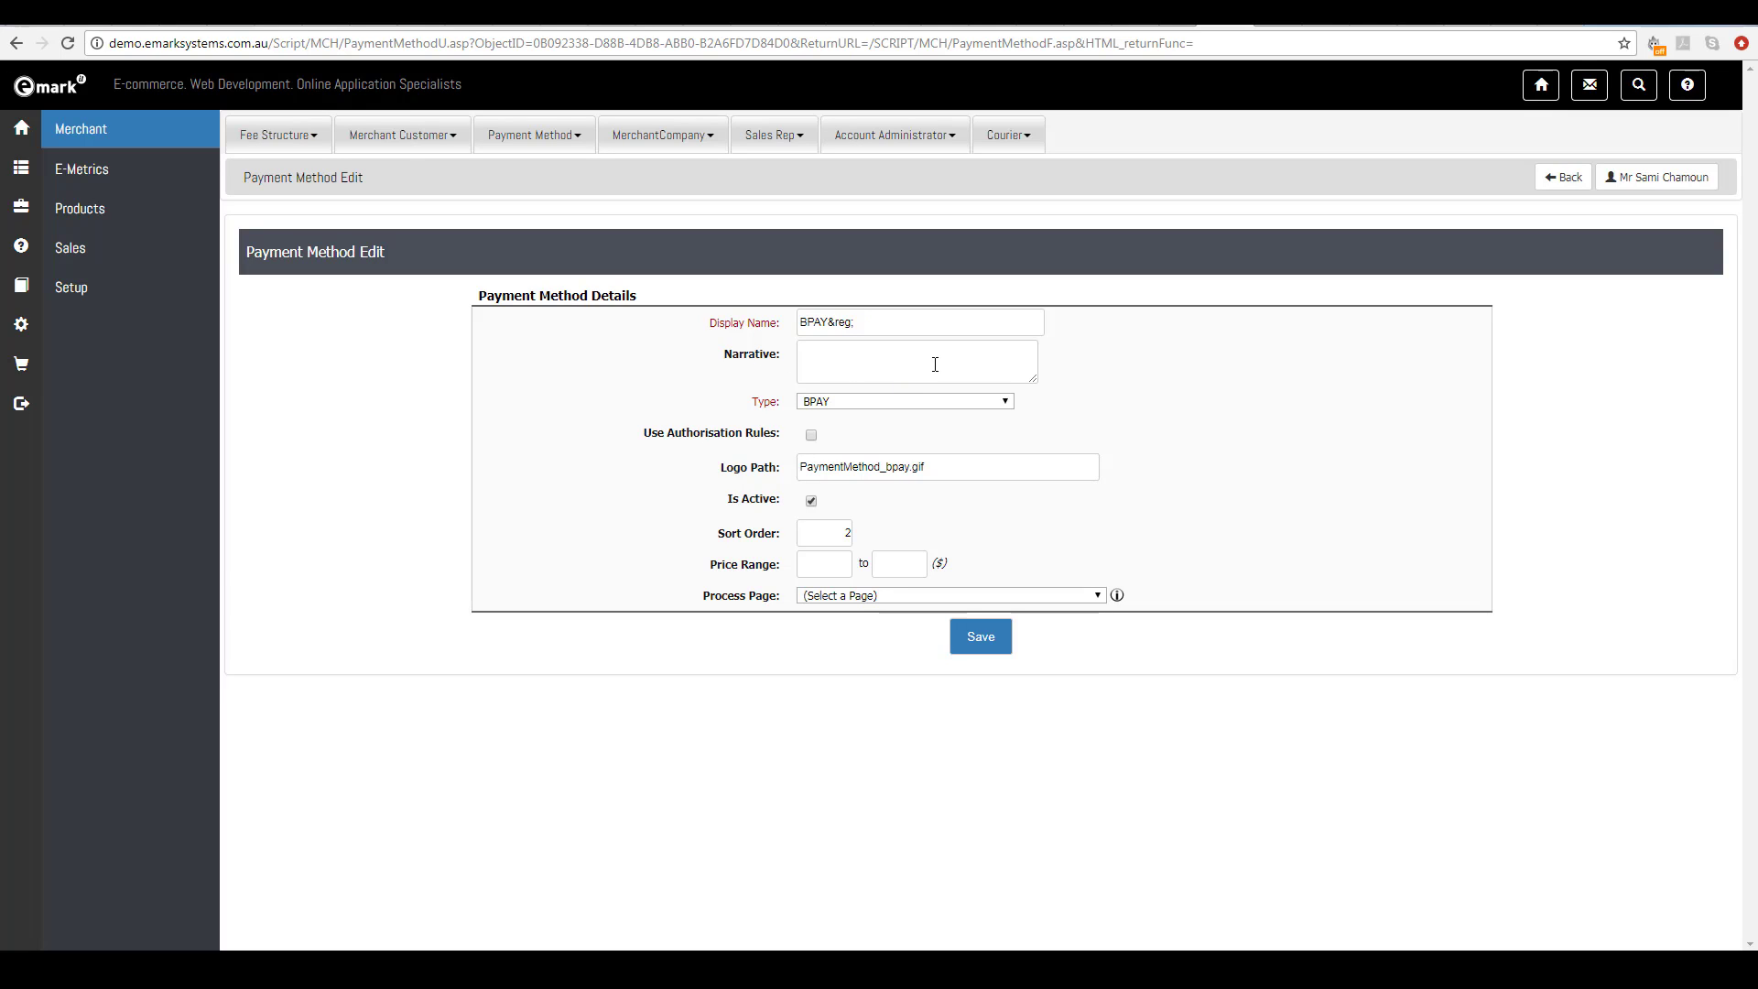
{"action": "left_click", "coordinate": [831, 406]}
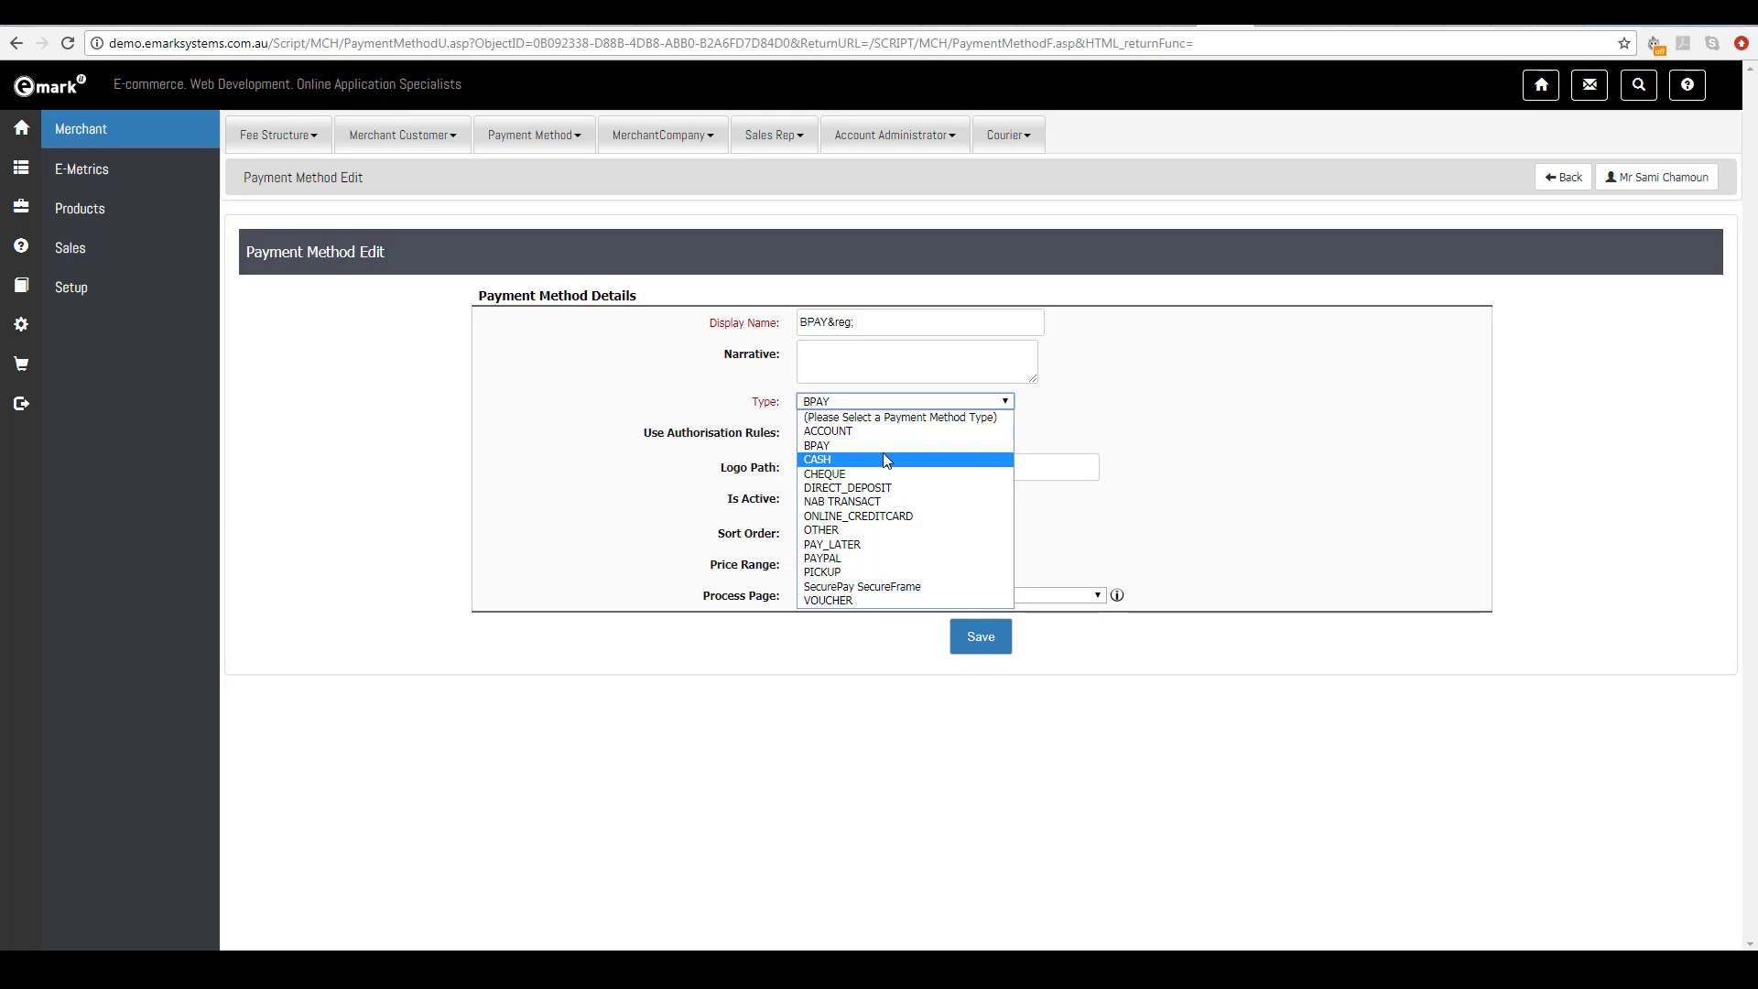
{"action": "left_click", "coordinate": [667, 432]}
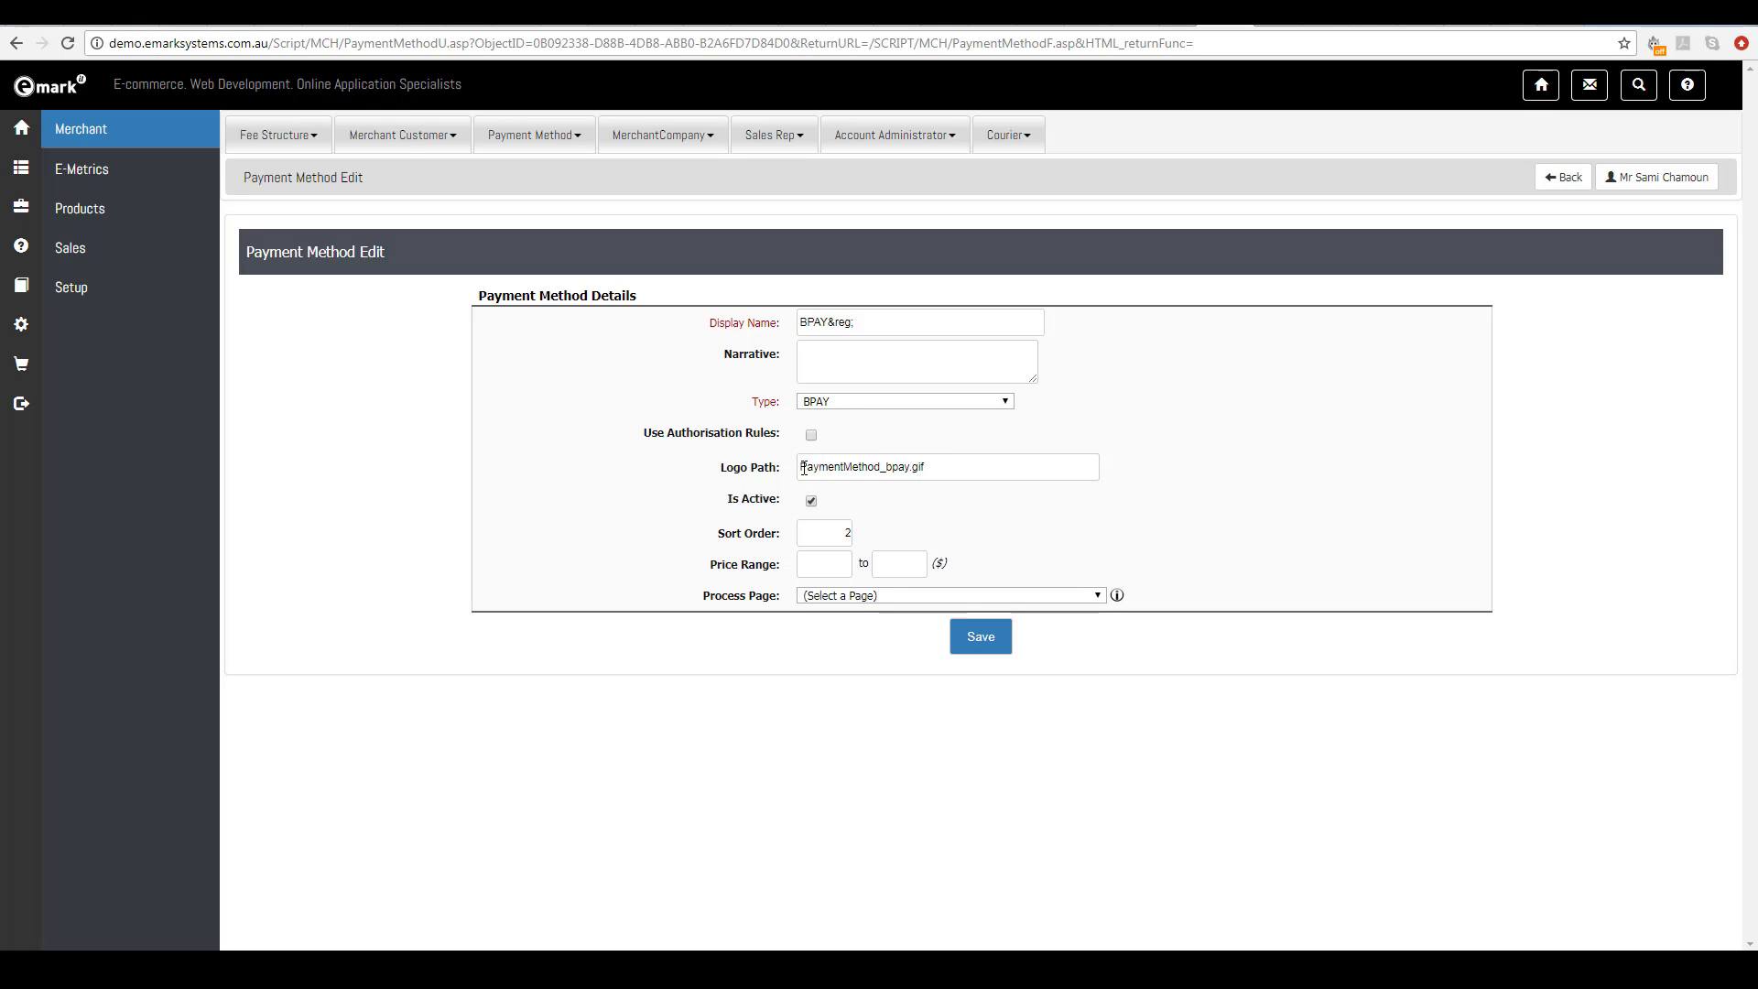
{"action": "left_click_drag", "start_coordinate": [803, 469], "coordinate": [947, 476]}
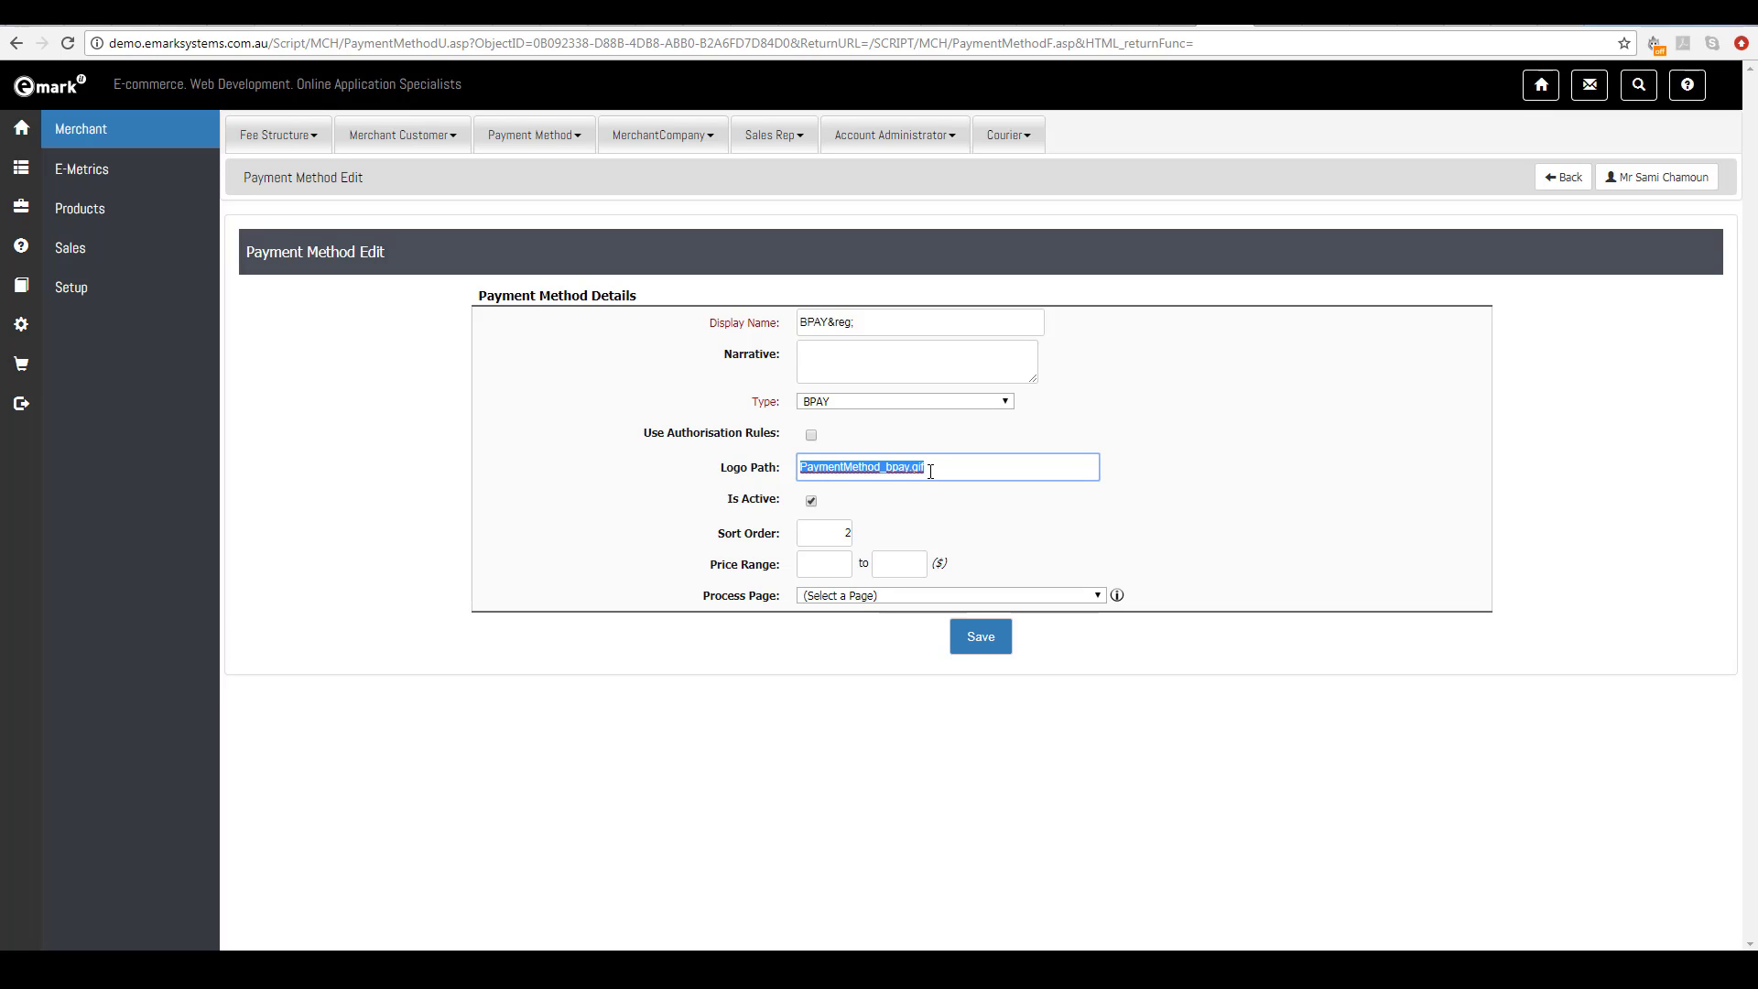
{"action": "left_click", "coordinate": [731, 492]}
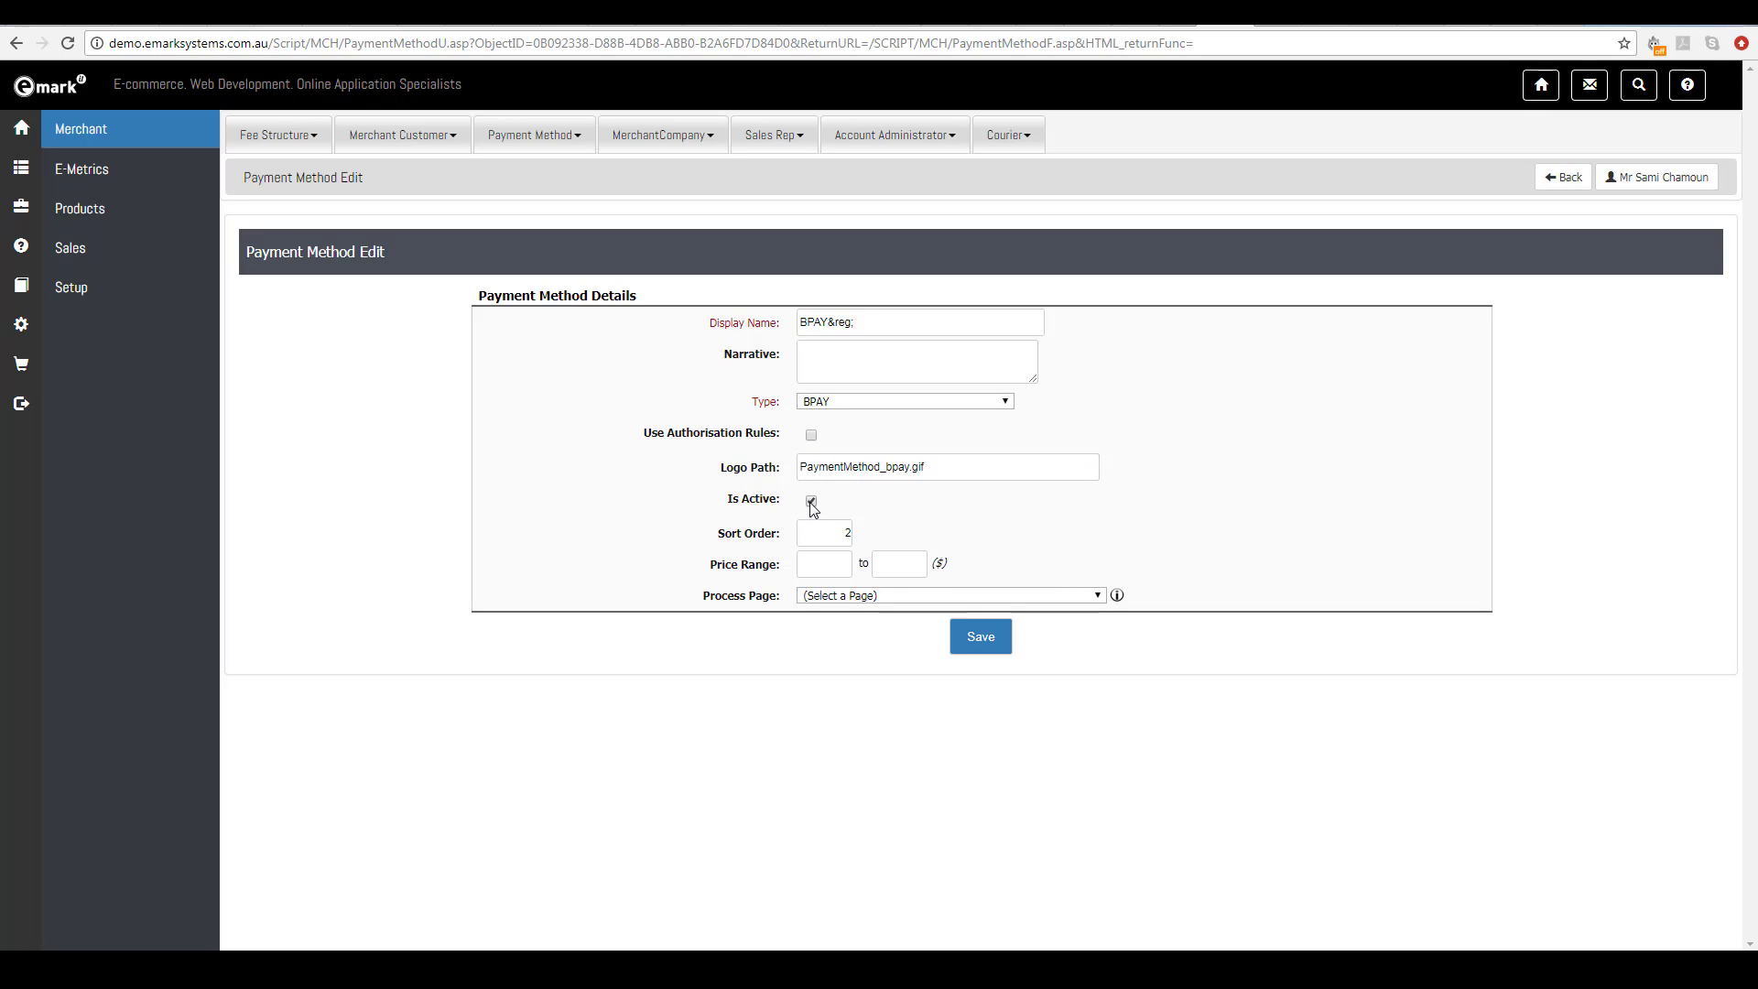
{"action": "left_click", "coordinate": [811, 501]}
{"action": "left_click", "coordinate": [811, 501]}
{"action": "left_click_drag", "start_coordinate": [840, 540], "coordinate": [868, 536]}
{"action": "left_click", "coordinate": [877, 566]}
{"action": "left_click", "coordinate": [1567, 178]}
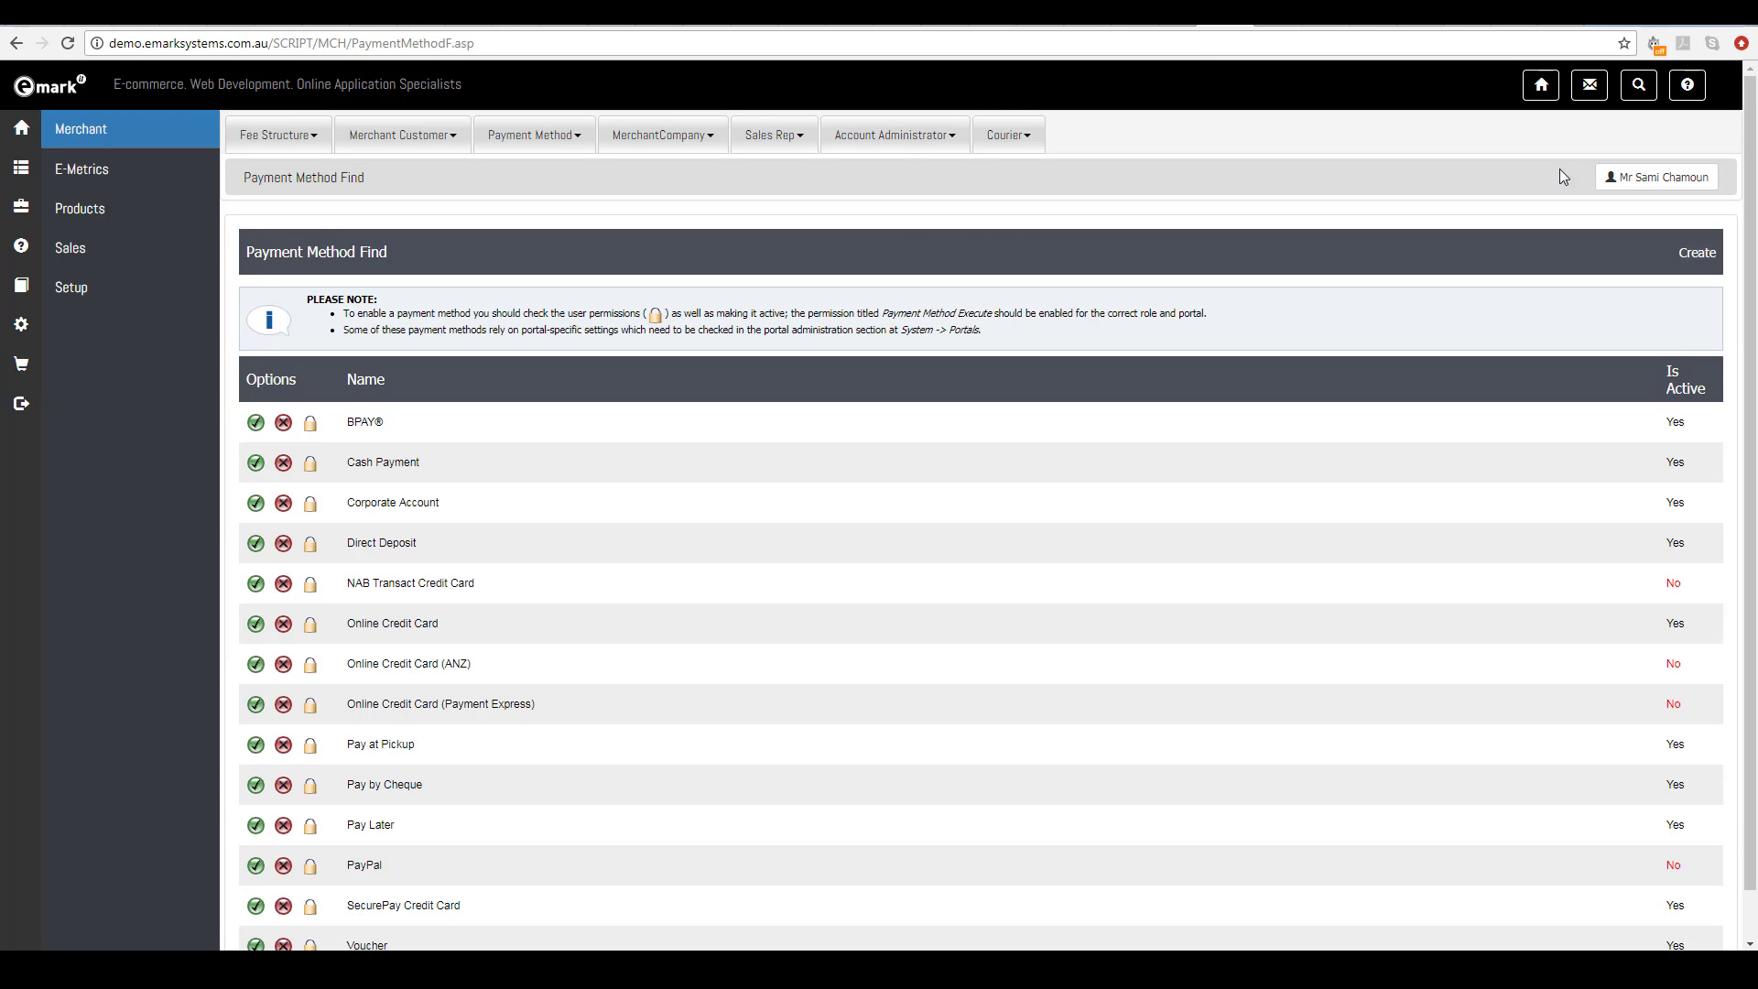
Examine the BPAY object permissions for the User and Administrator roles, then return to the payment method list.
{"action": "left_click", "coordinate": [310, 425]}
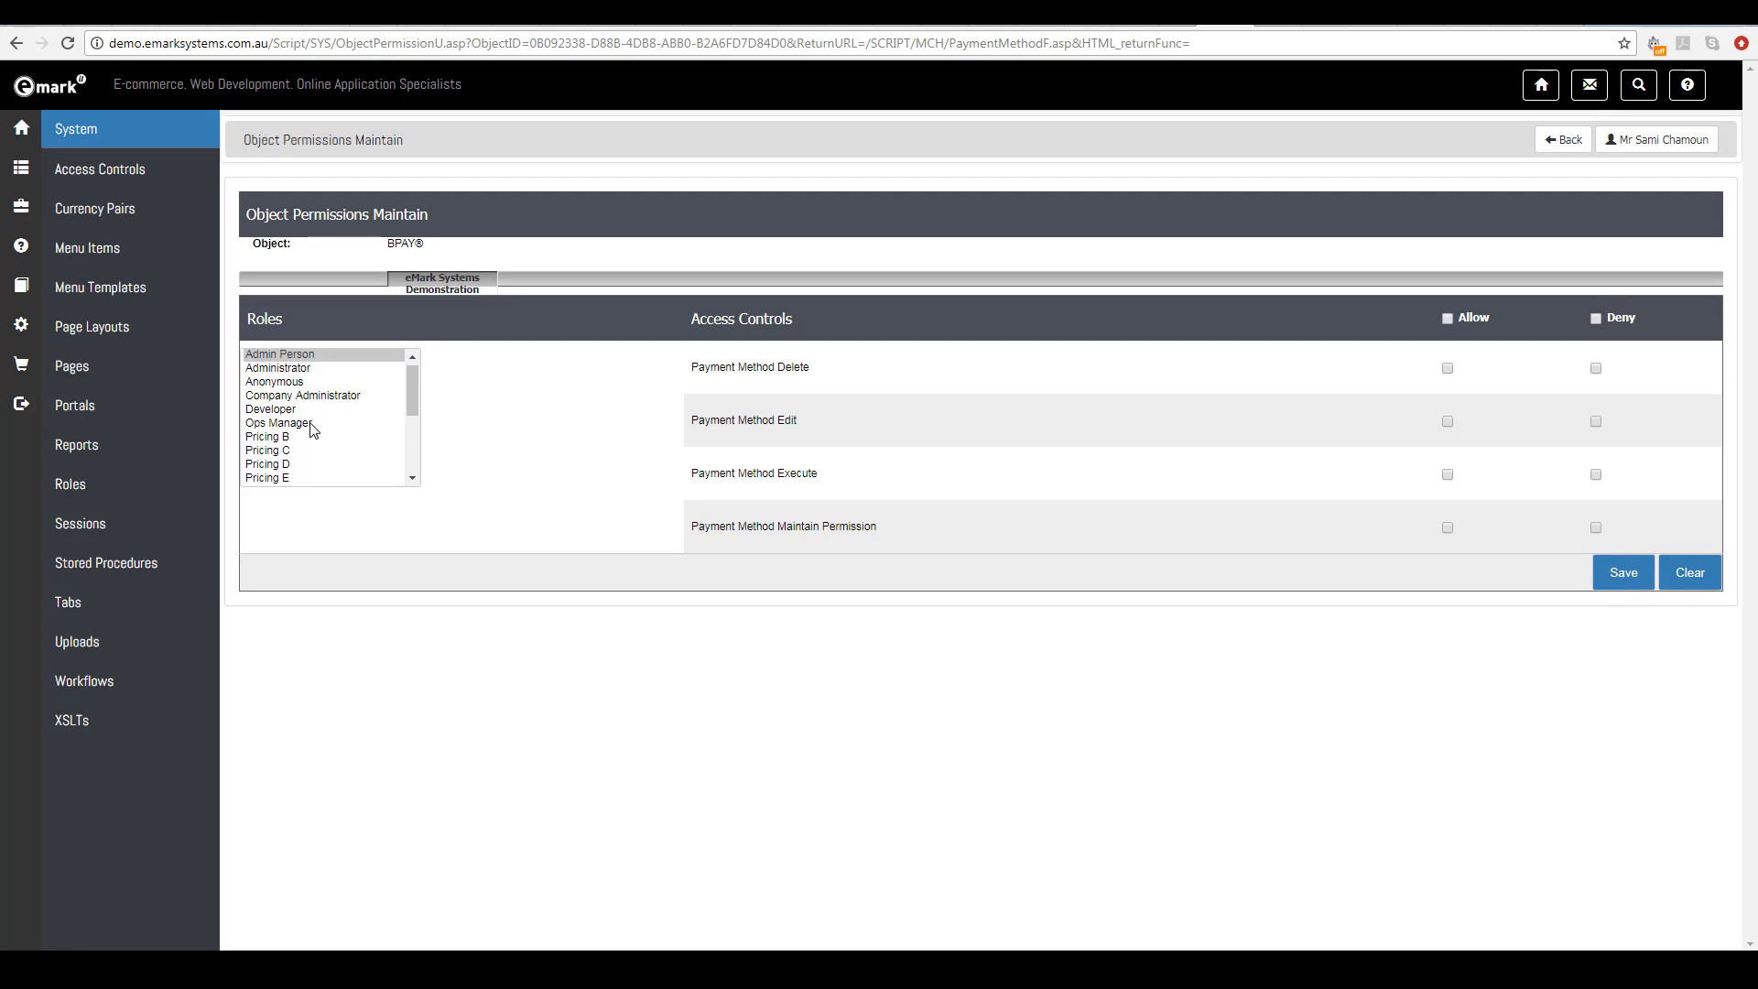
{"action": "scroll", "coordinate": [313, 430], "scroll_direction": "down", "scroll_amount": 5}
{"action": "left_click", "coordinate": [269, 478]}
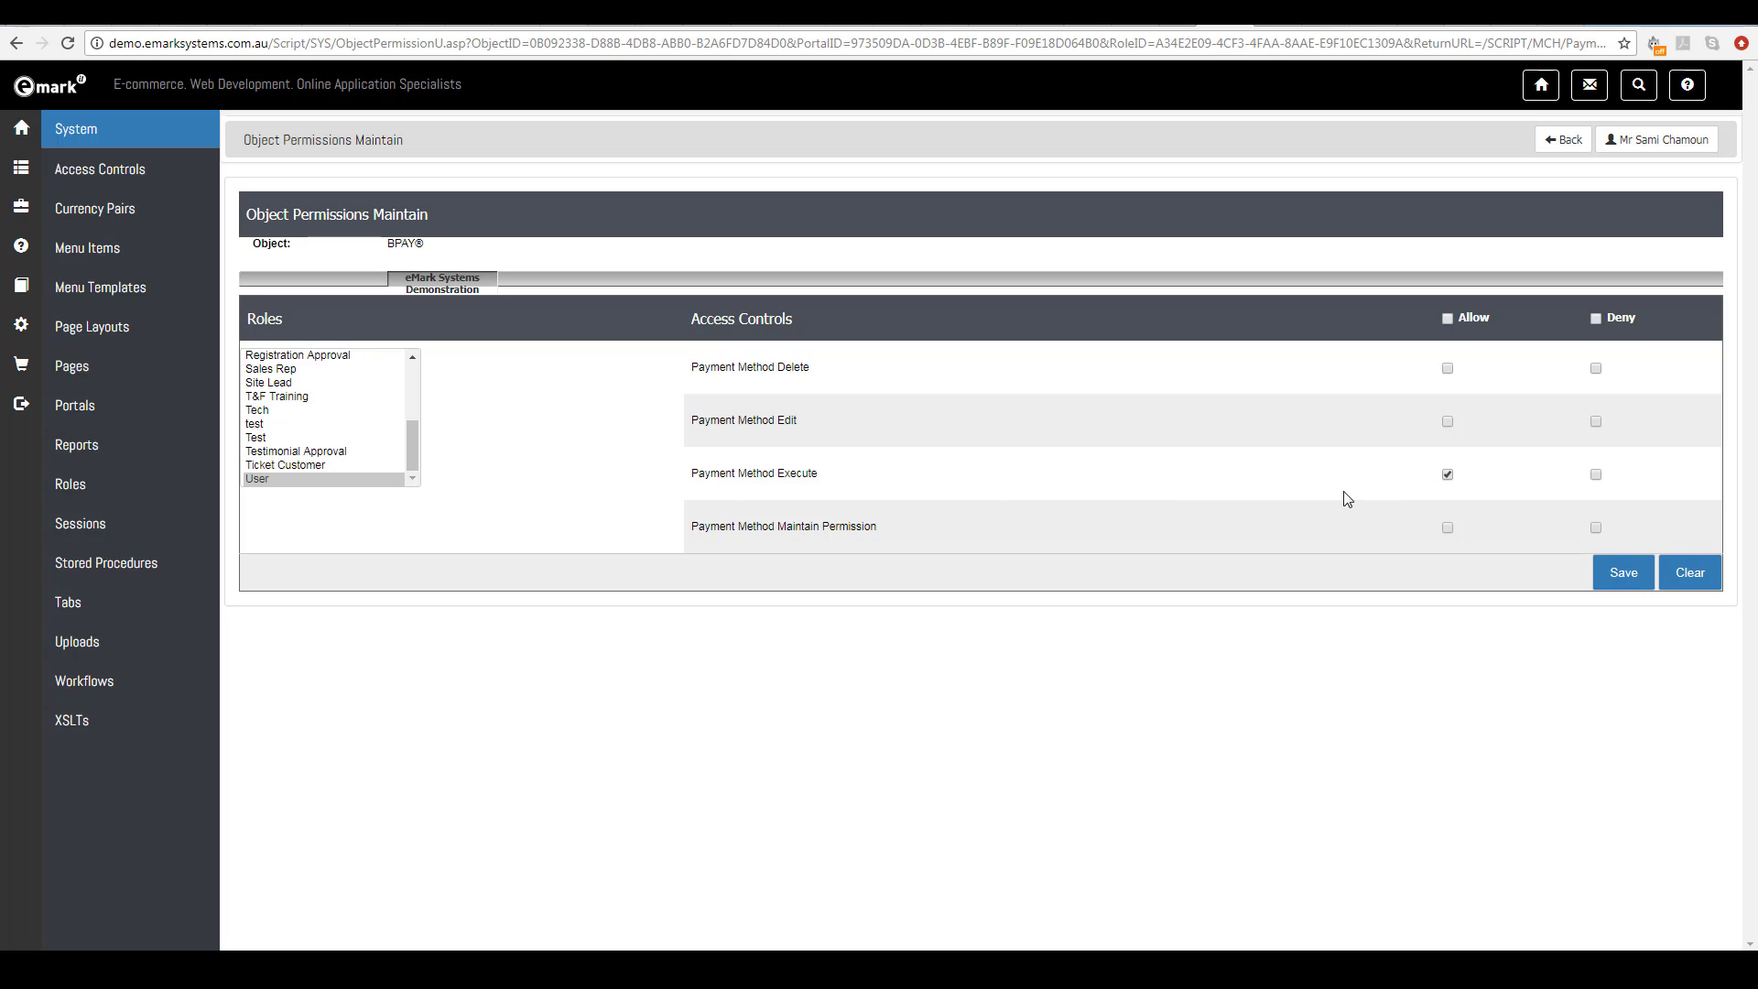
{"action": "left_click_drag", "start_coordinate": [412, 448], "coordinate": [411, 381]}
{"action": "left_click", "coordinate": [280, 370]}
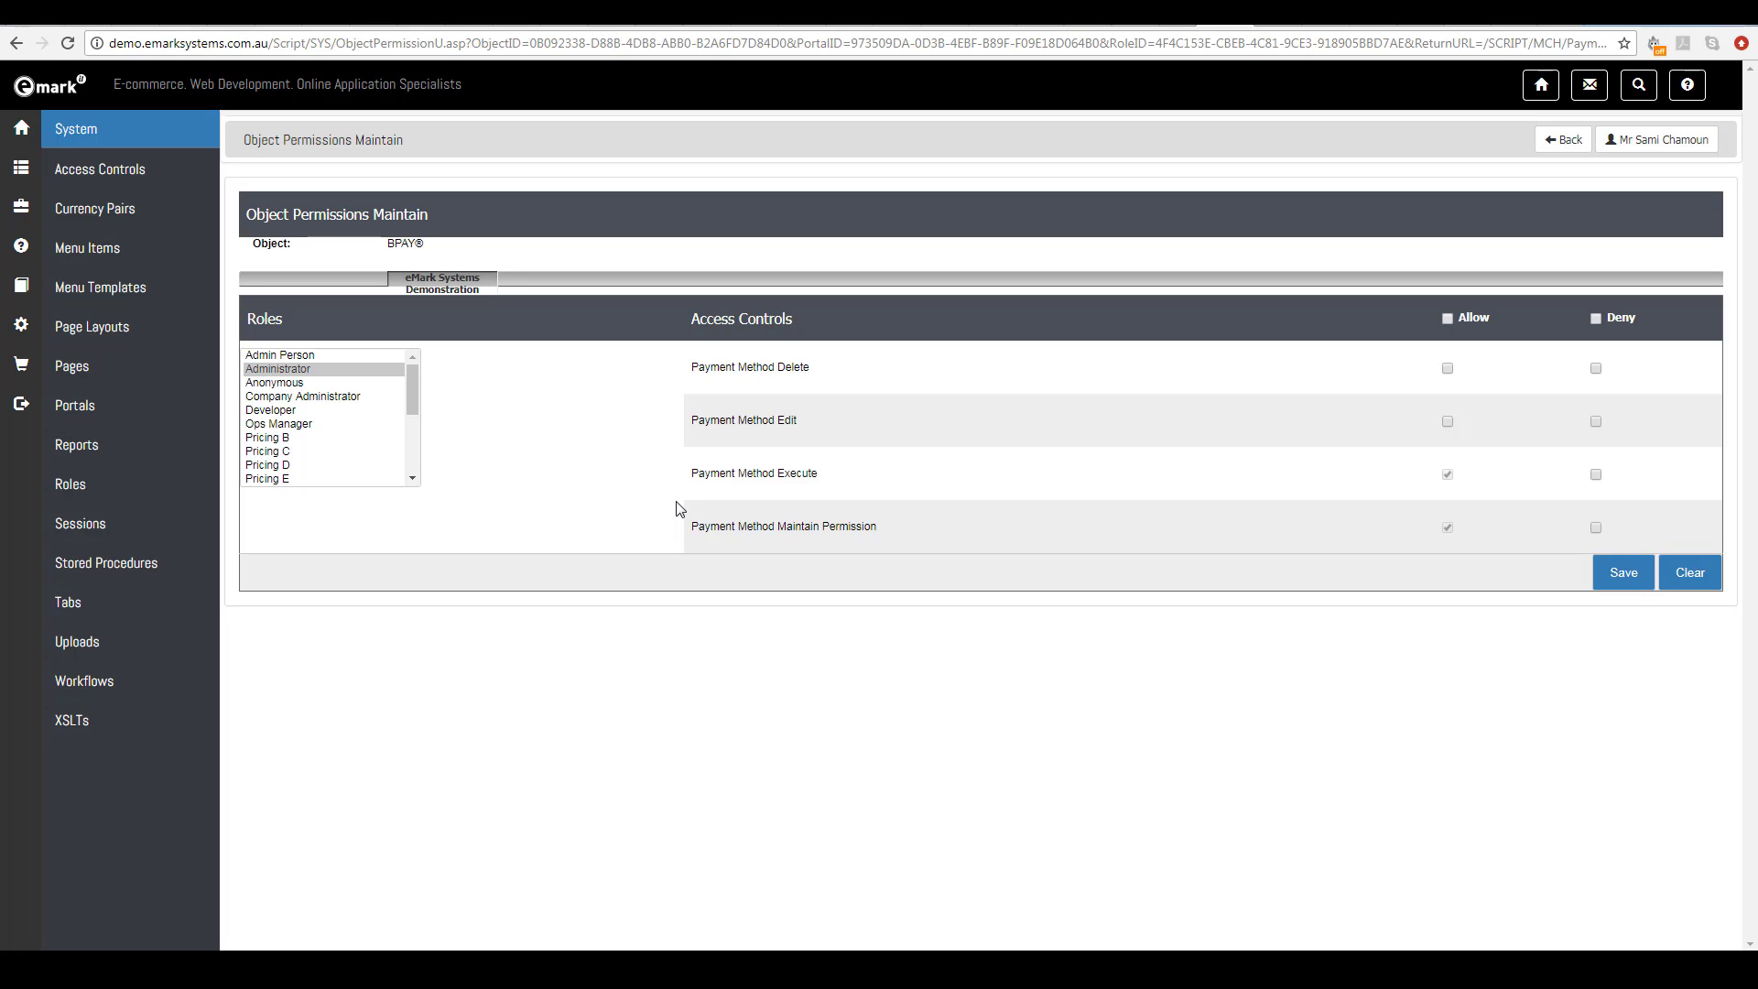
{"action": "left_click", "coordinate": [1549, 140]}
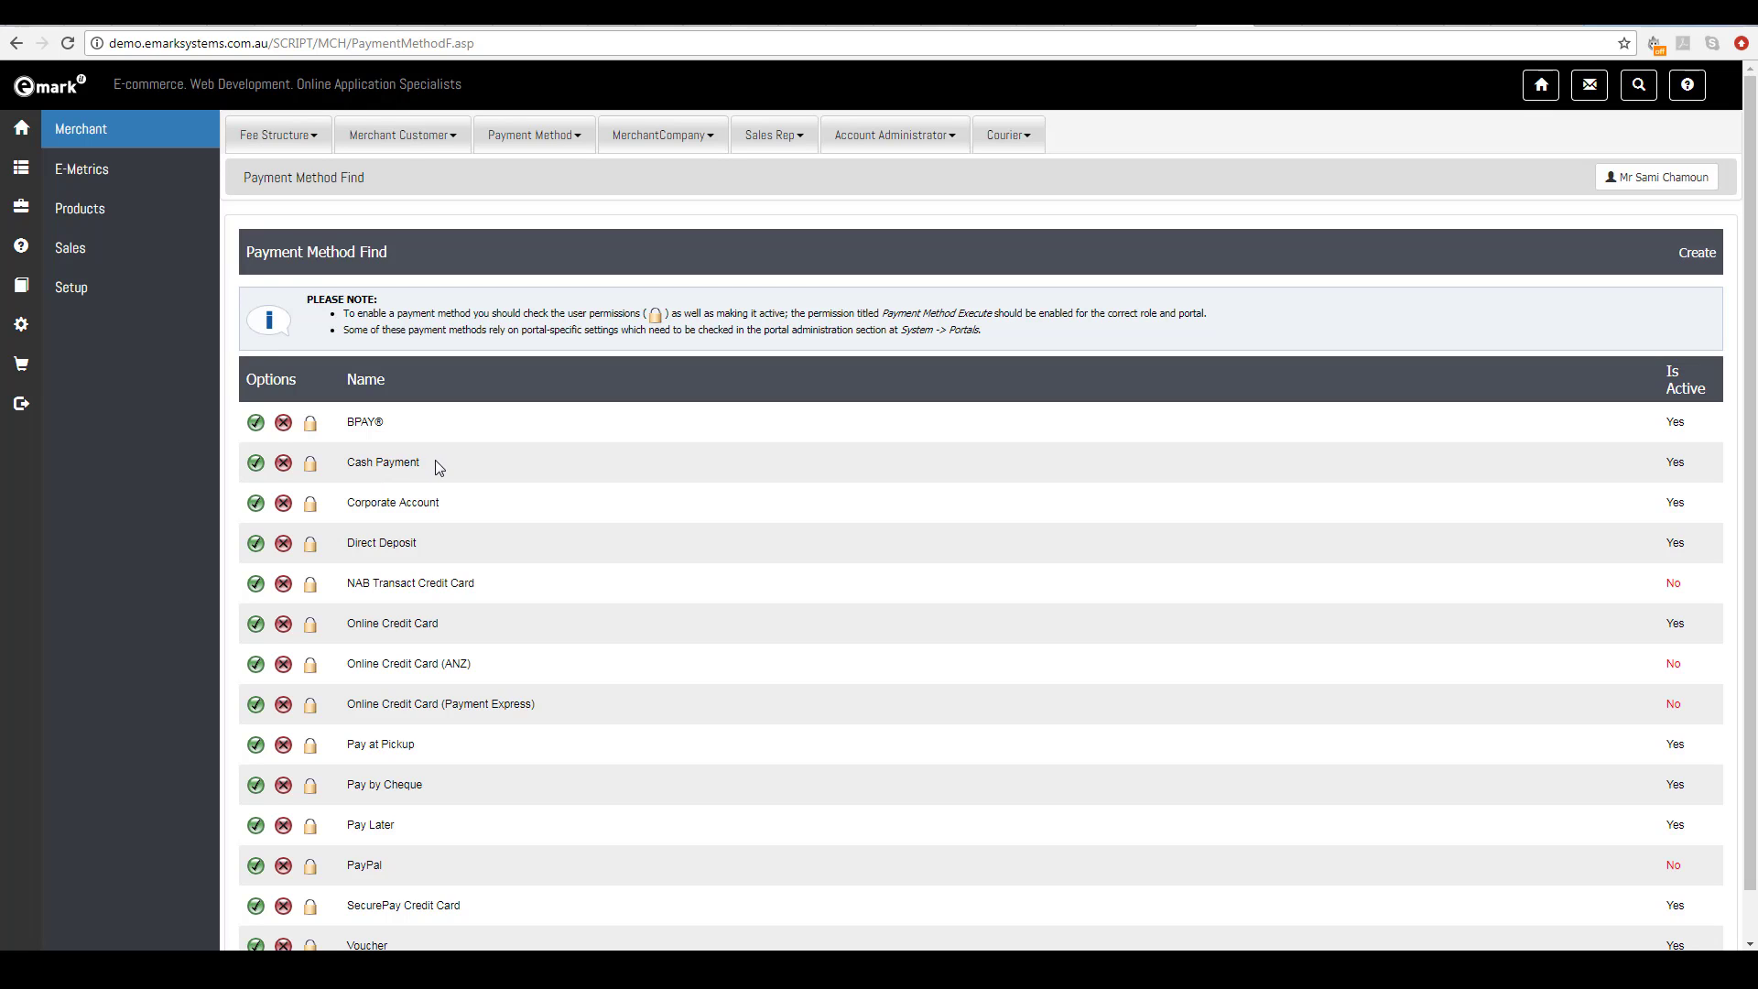
Check the Cash Payment object permissions for the User role and return to the payment method list.
{"action": "left_click", "coordinate": [310, 463]}
{"action": "left_click_drag", "start_coordinate": [414, 387], "coordinate": [306, 486]}
{"action": "left_click", "coordinate": [306, 478]}
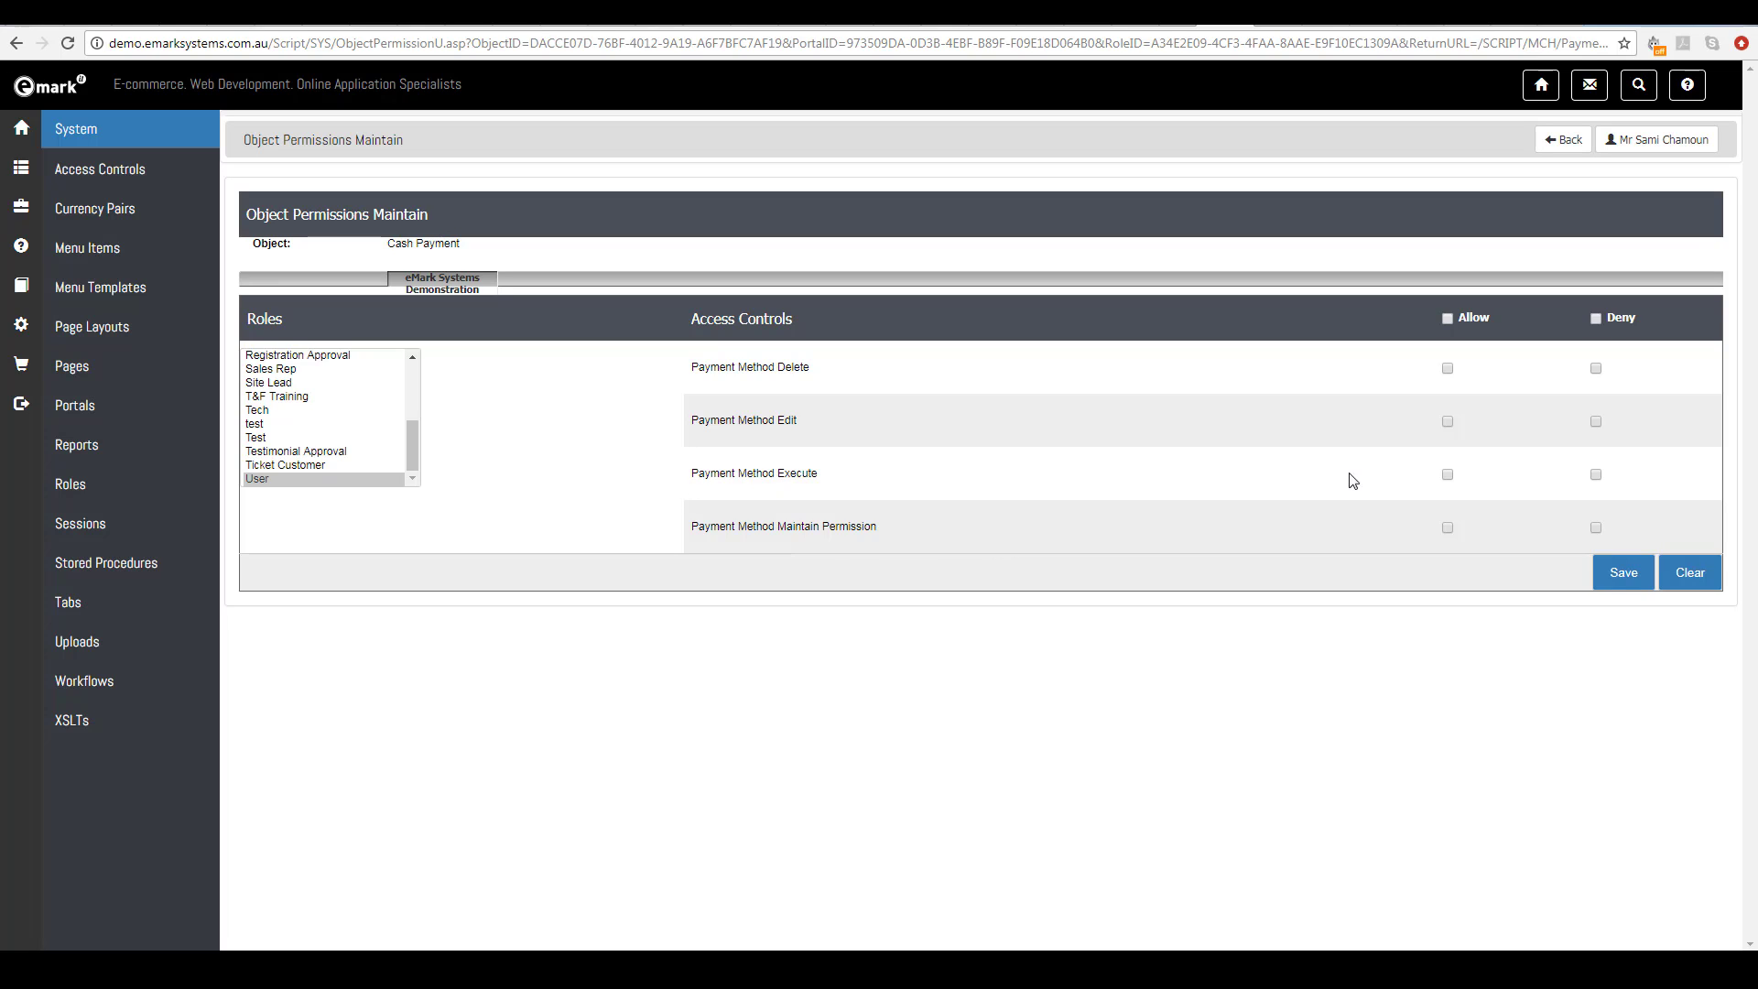
{"action": "left_click", "coordinate": [1566, 139]}
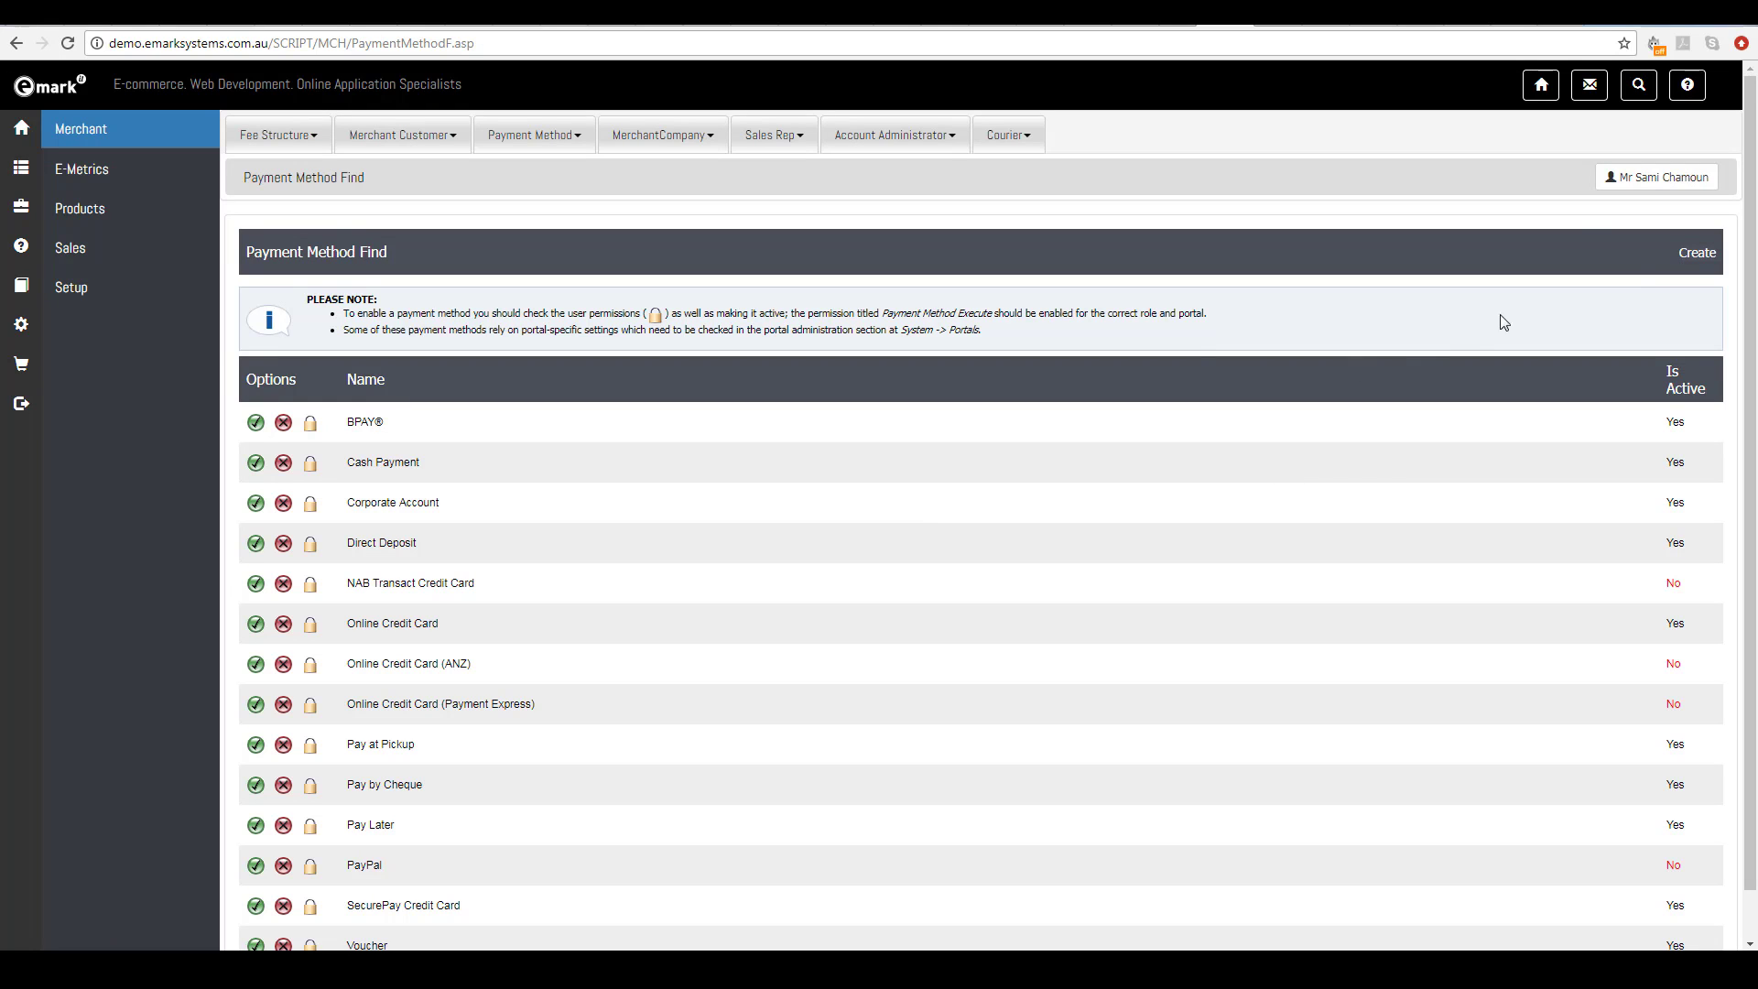
Start a new payment method with display name "Test Payment" and narrative "this payment method is used as a test".
{"action": "left_click", "coordinate": [1700, 254]}
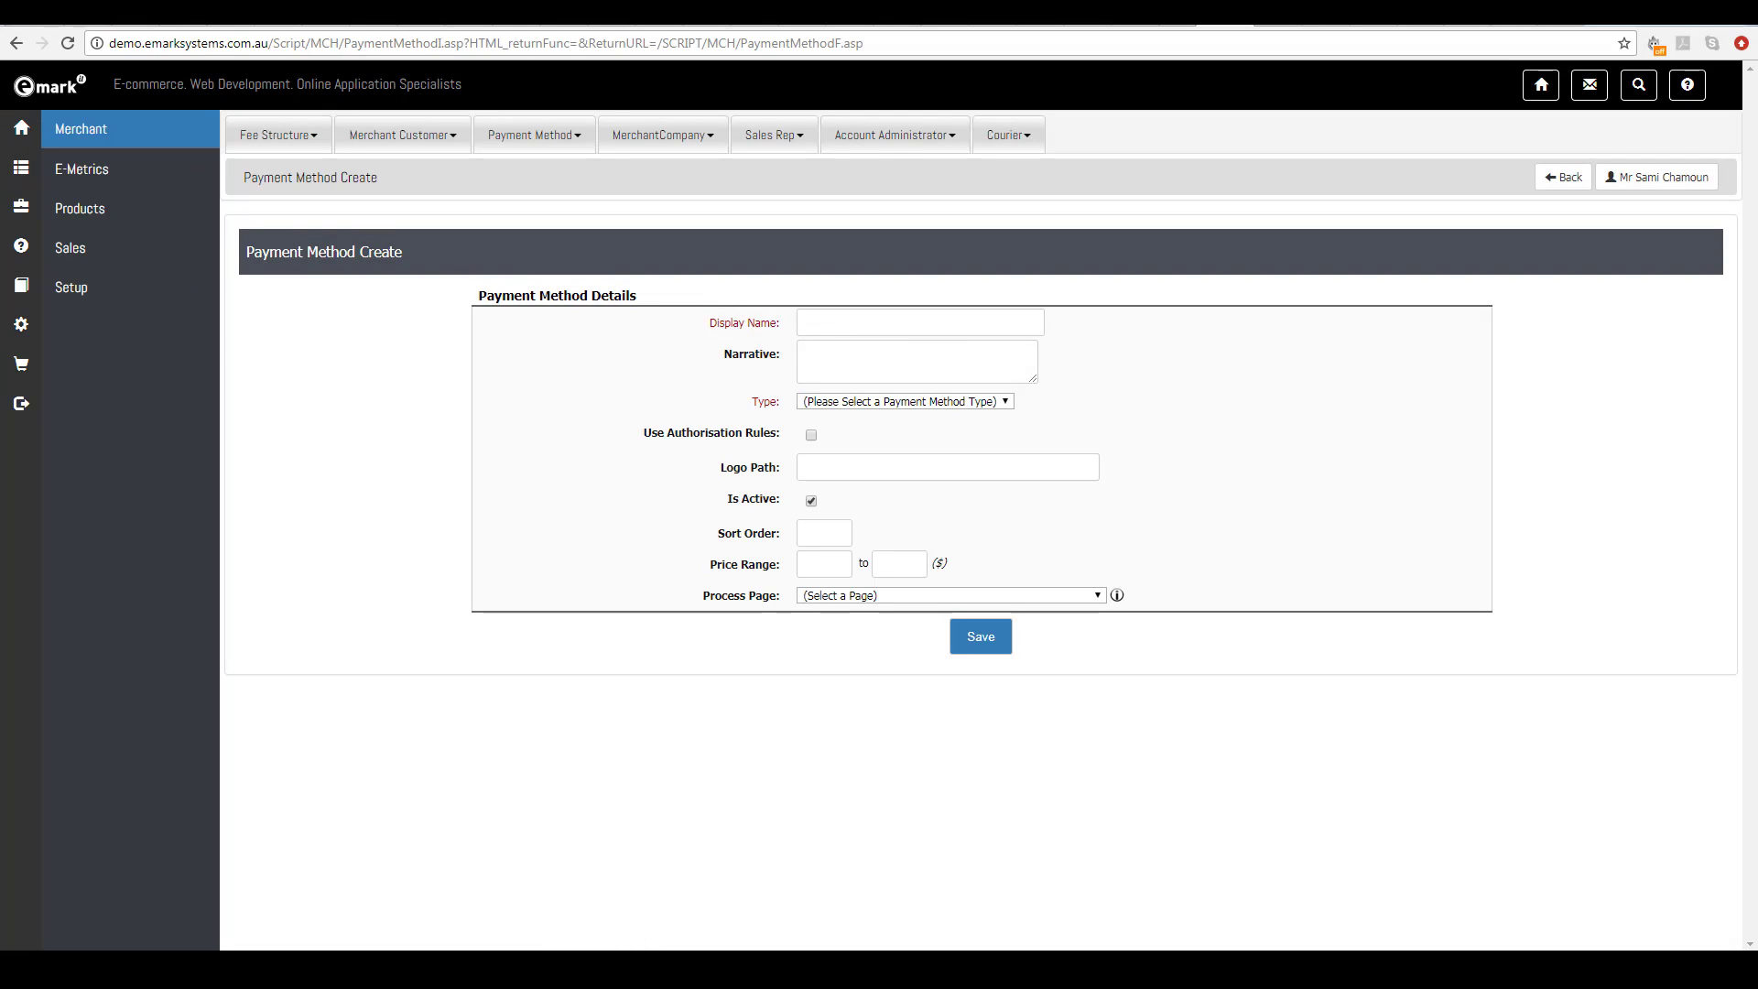
{"action": "left_click", "coordinate": [840, 324]}
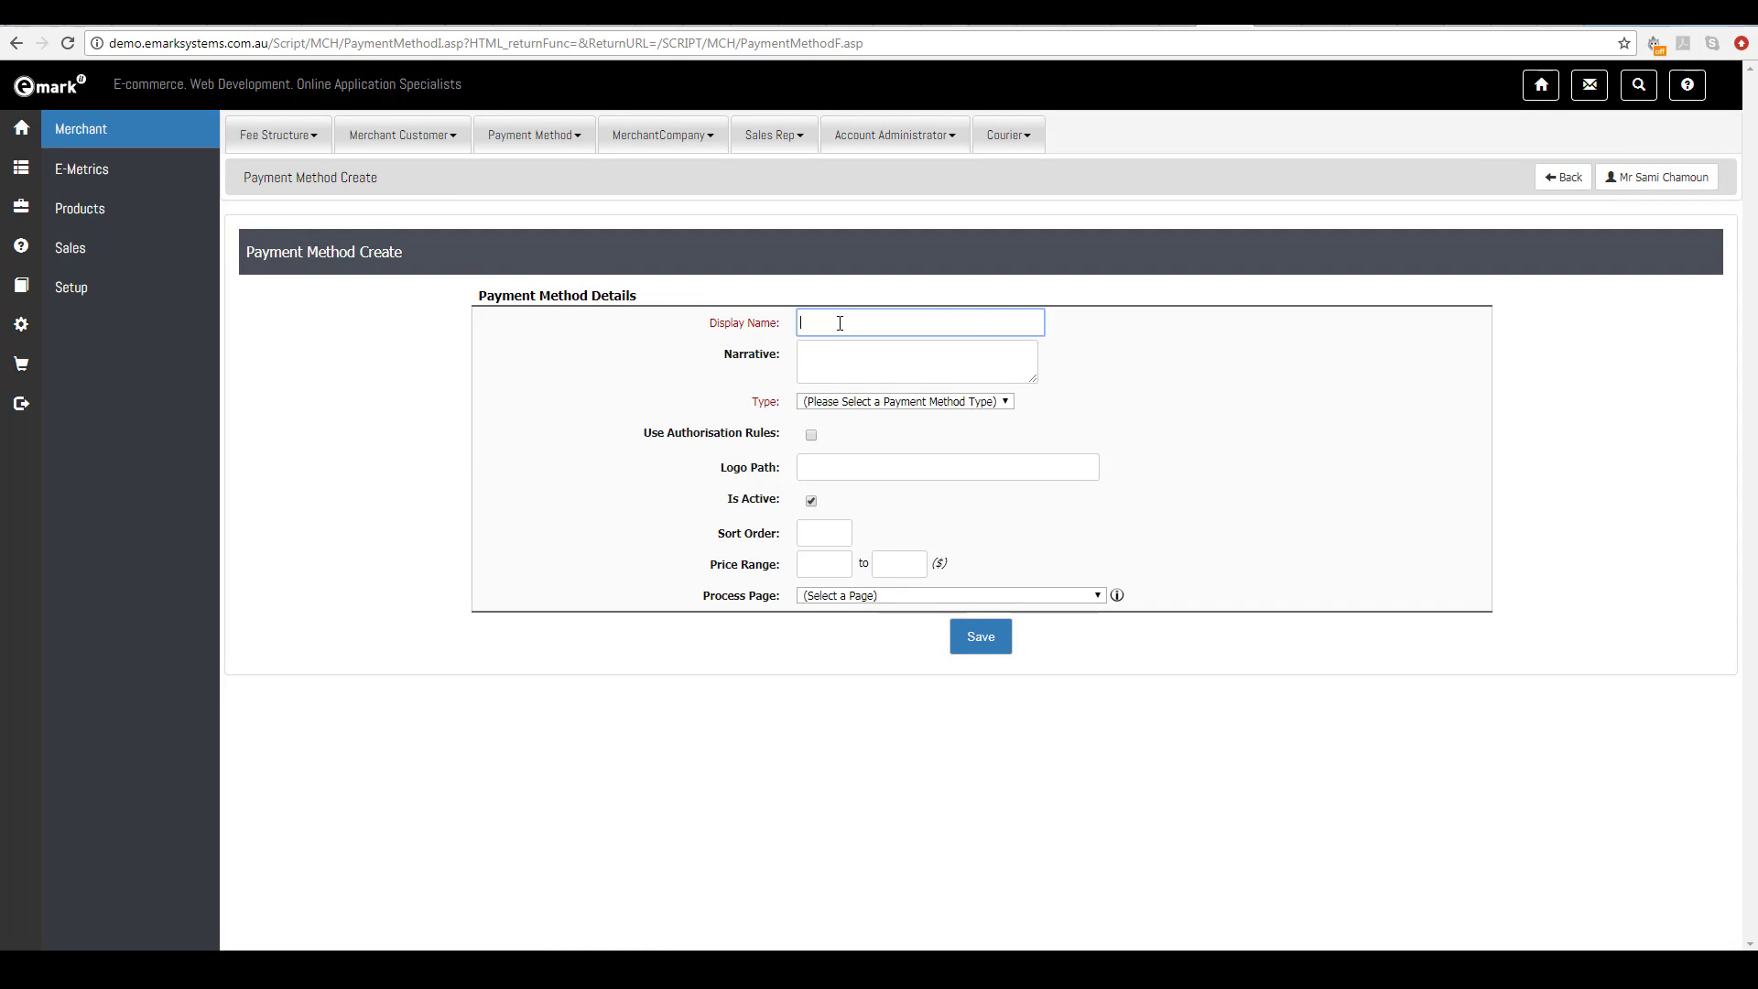
{"action": "type", "text": "Test Payment"}
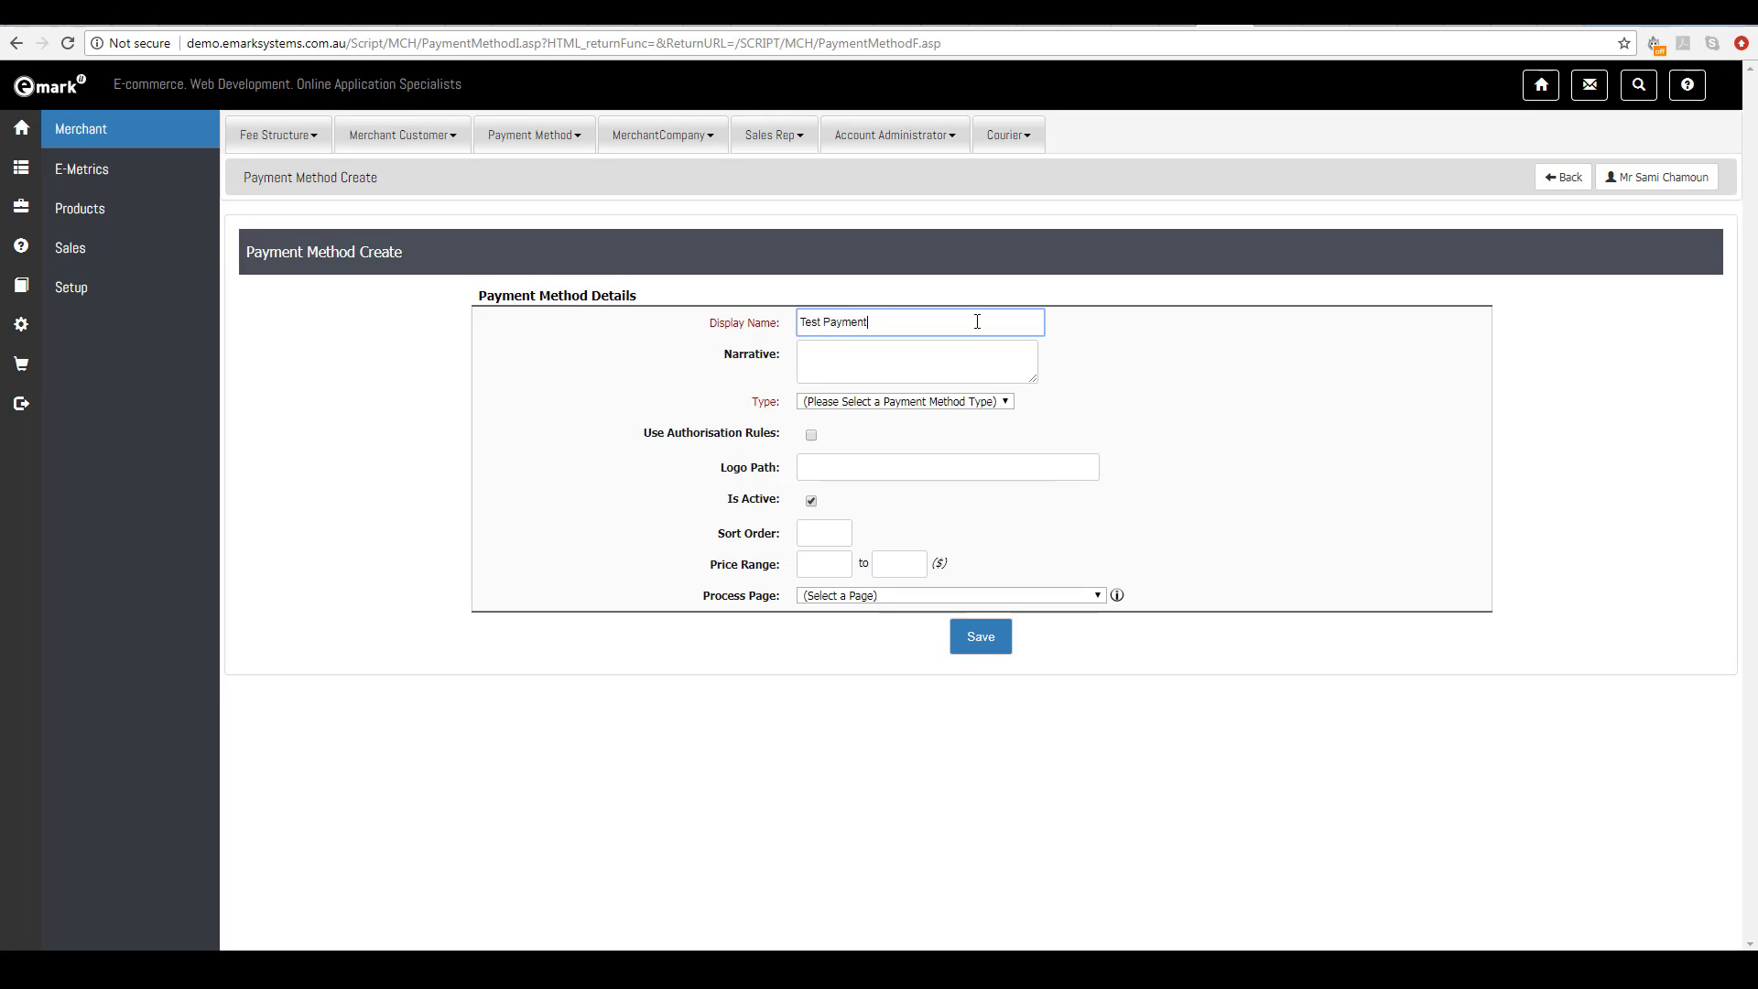
{"action": "left_click", "coordinate": [875, 375]}
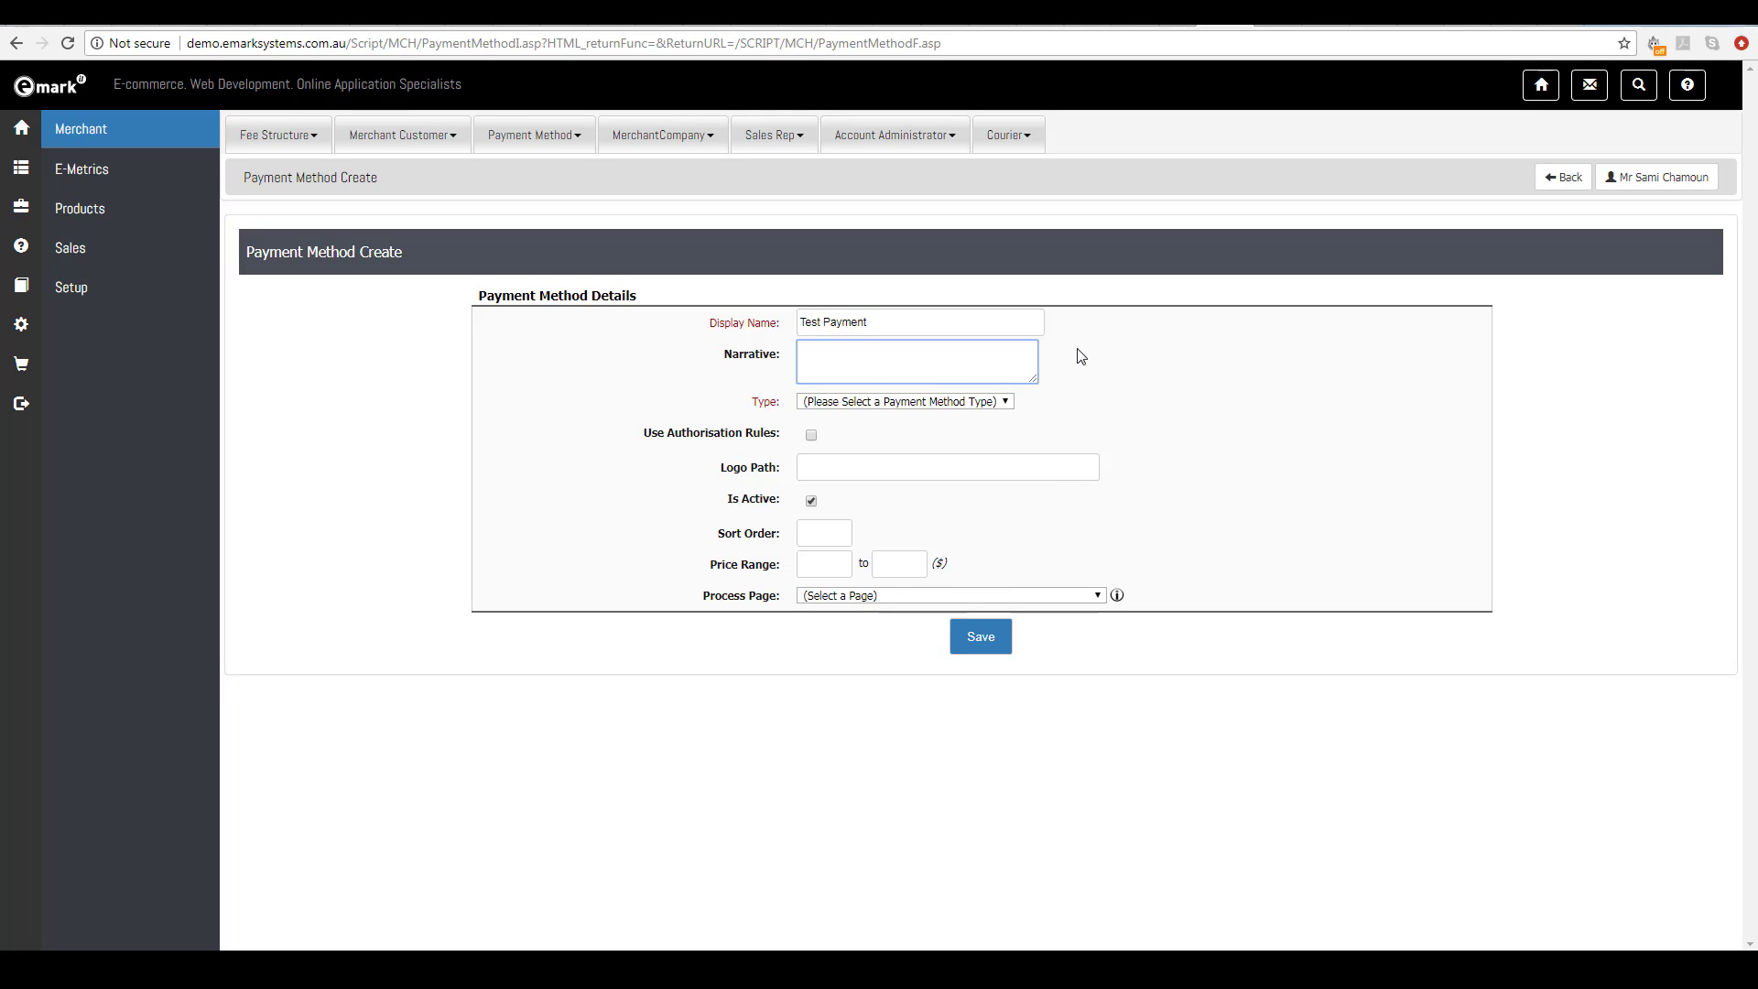
{"action": "type", "text": "this payment method is used as a test"}
Set the new payment method's type to ACCOUNT.
{"action": "left_click", "coordinate": [840, 403]}
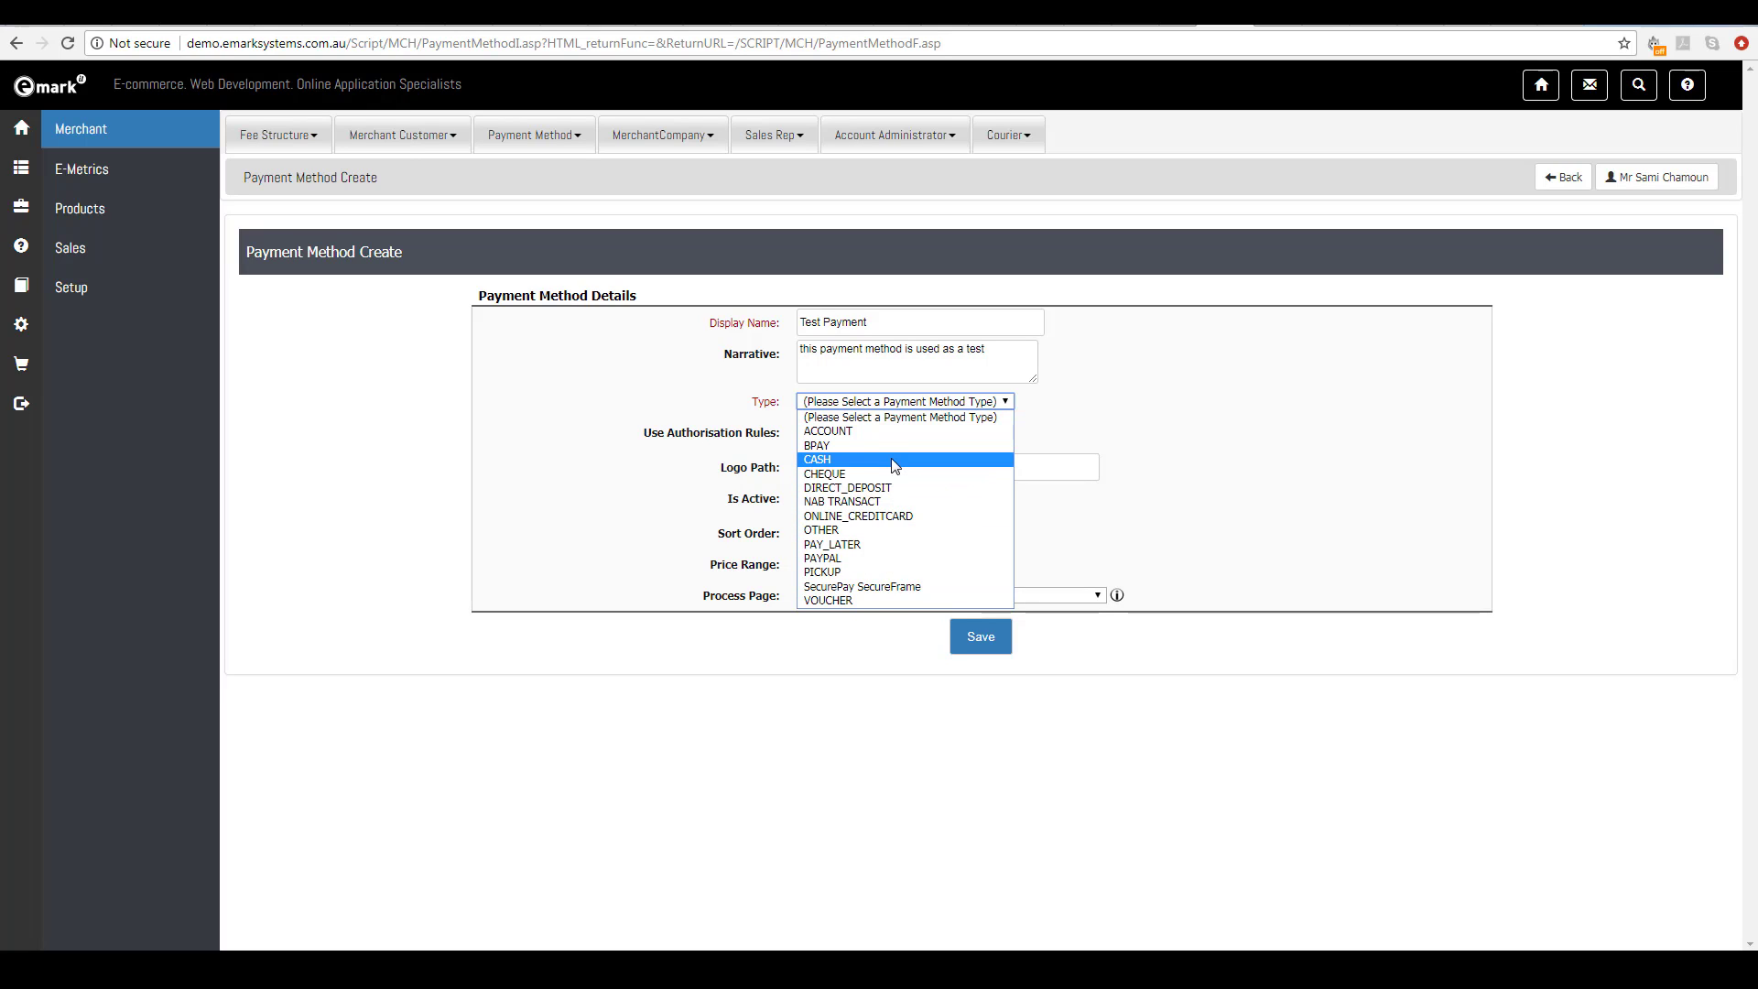
{"action": "left_click", "coordinate": [822, 432]}
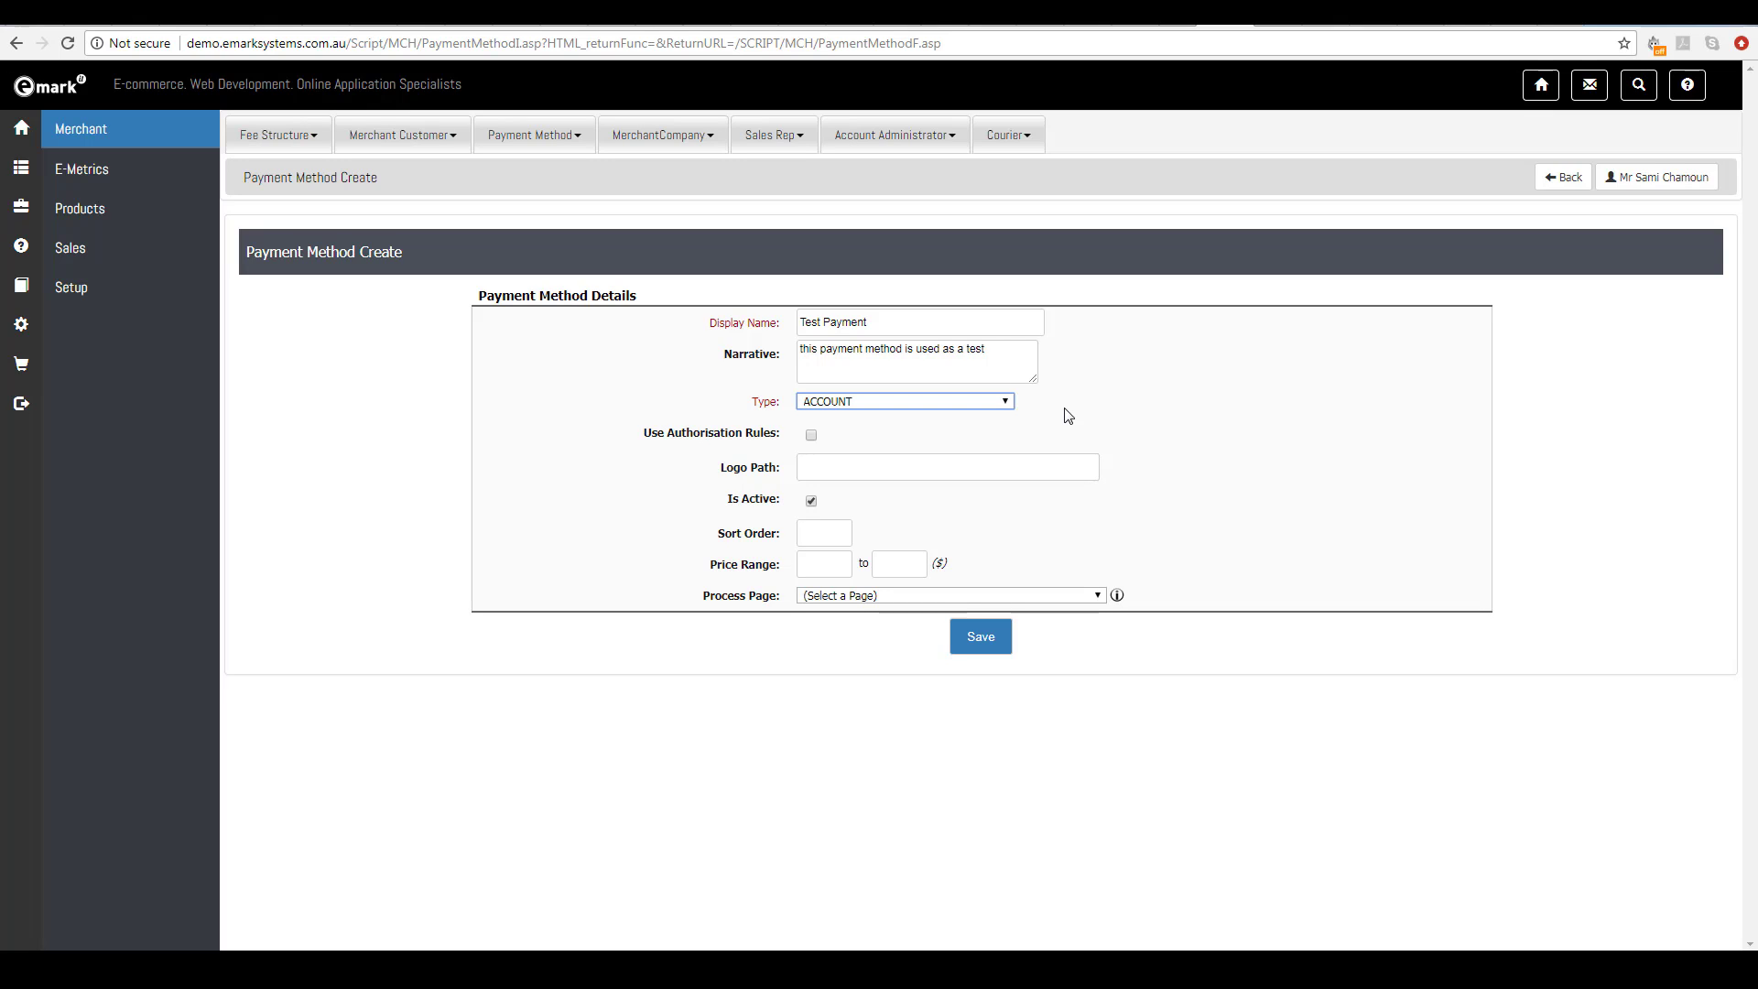
{"action": "left_click", "coordinate": [929, 320]}
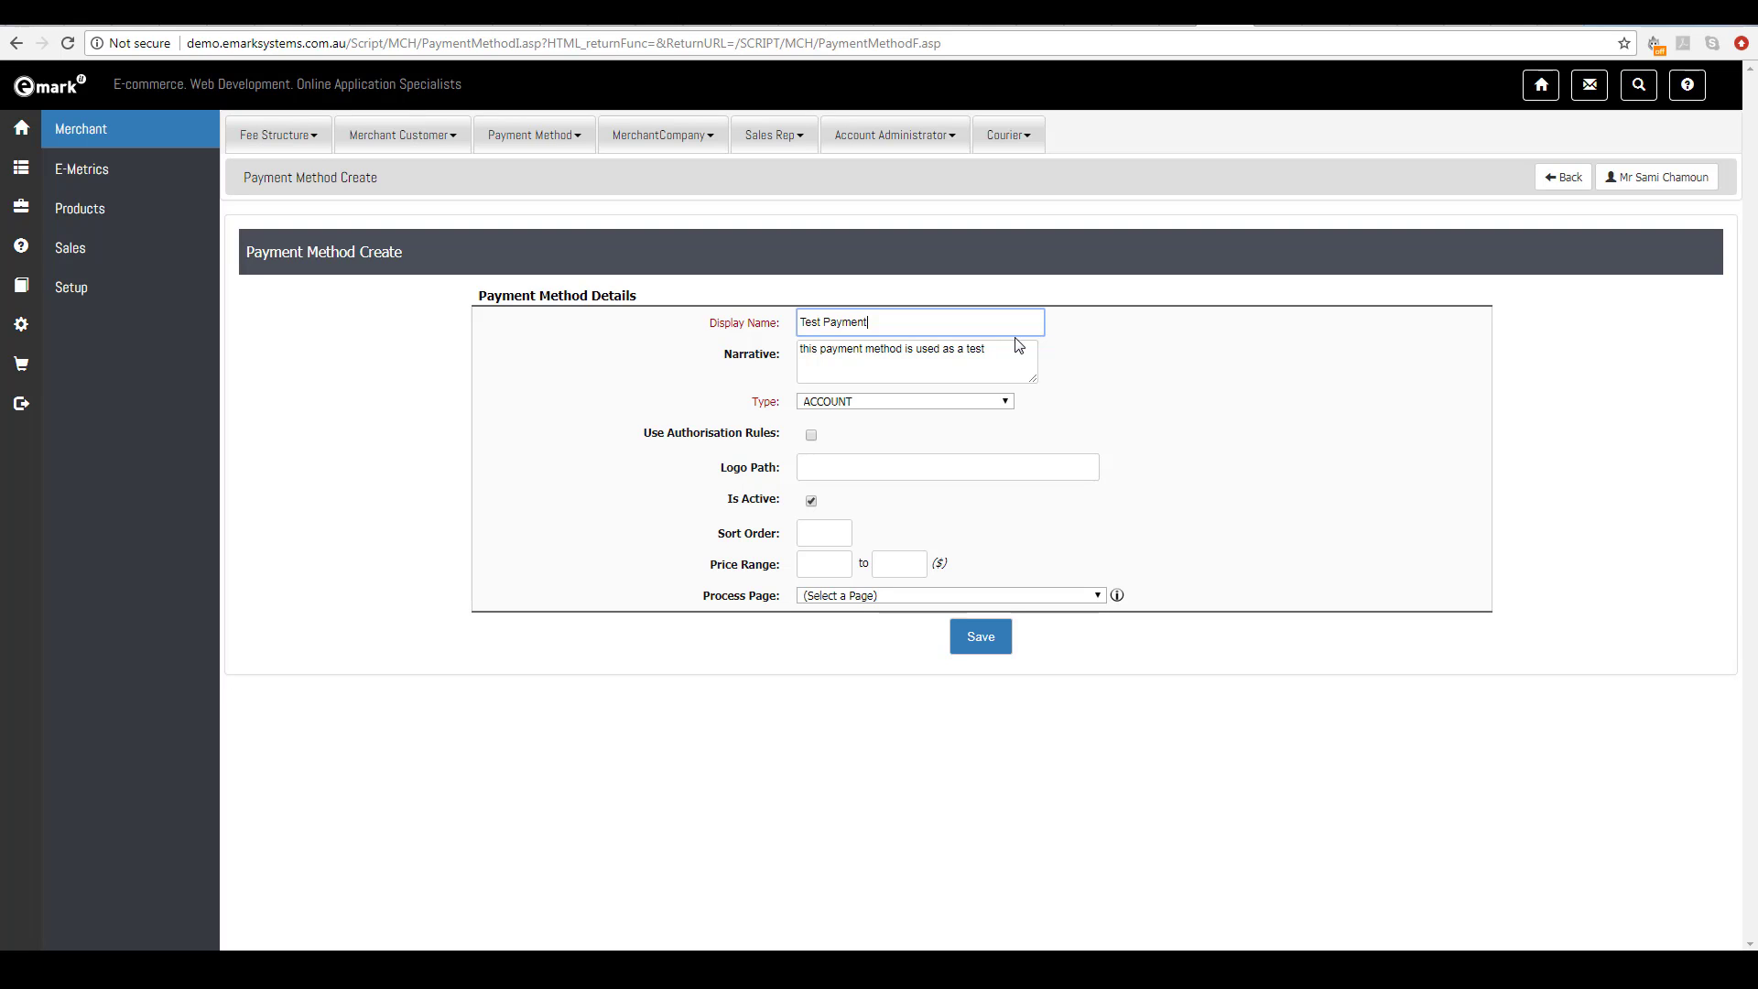
{"action": "left_click", "coordinate": [872, 401]}
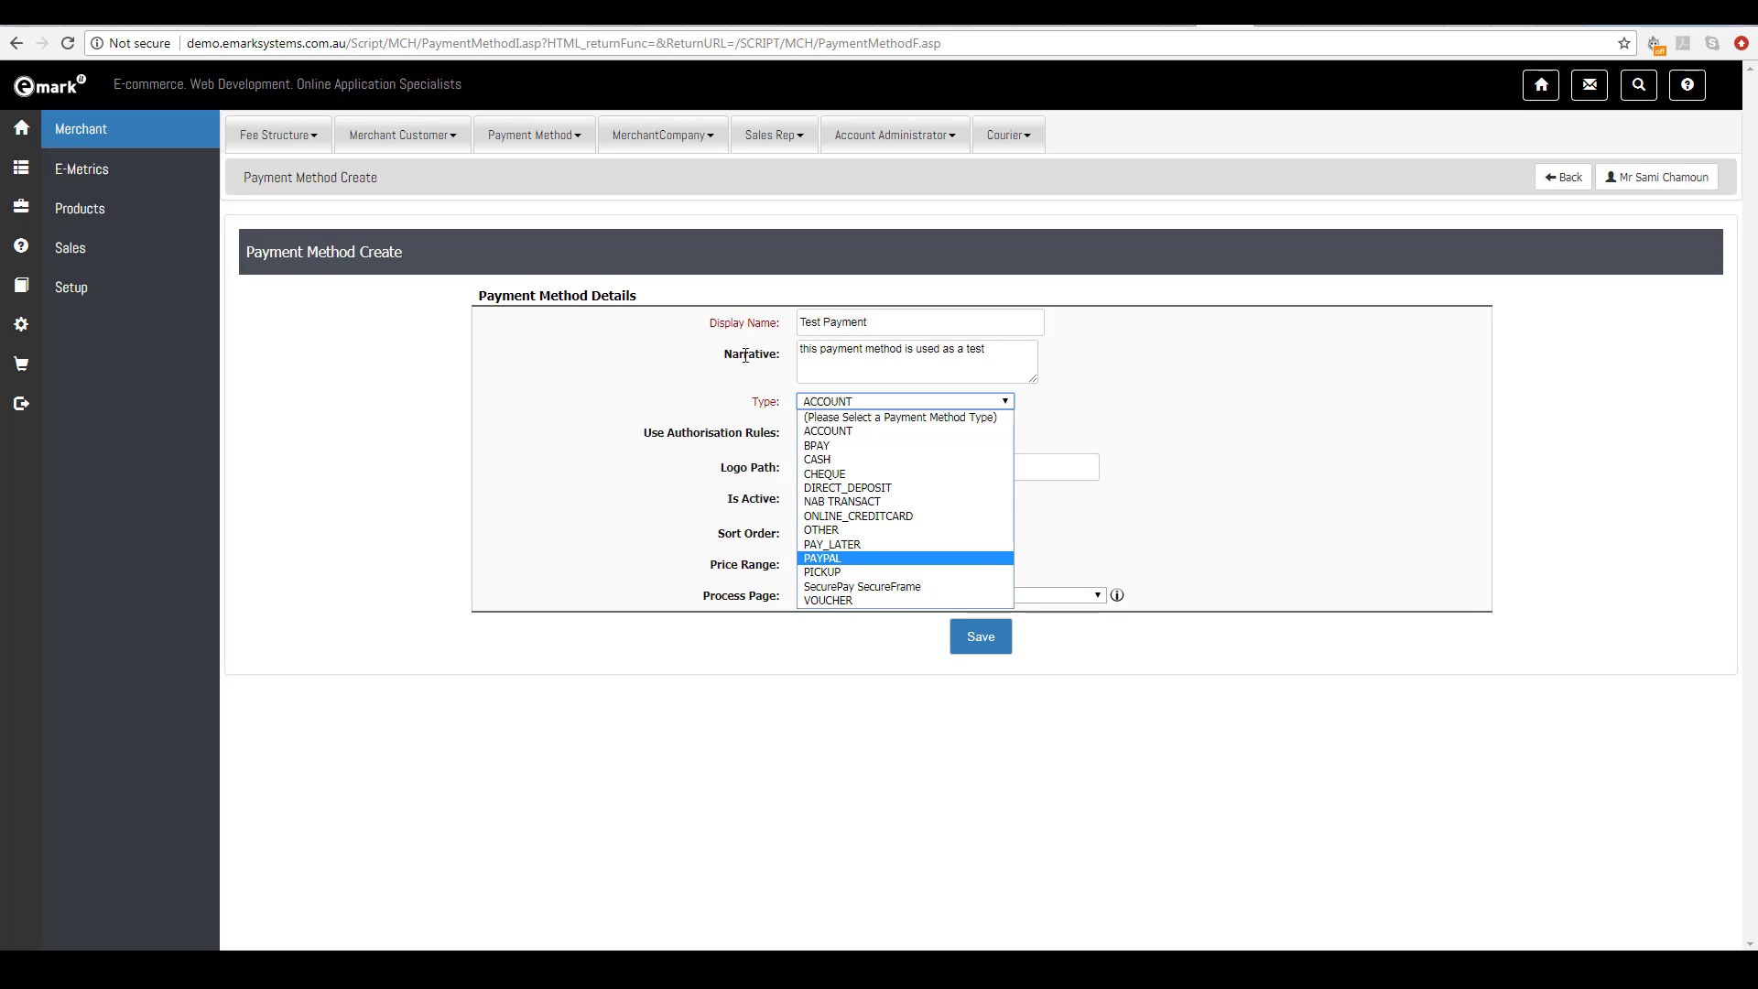
{"action": "left_click", "coordinate": [723, 397]}
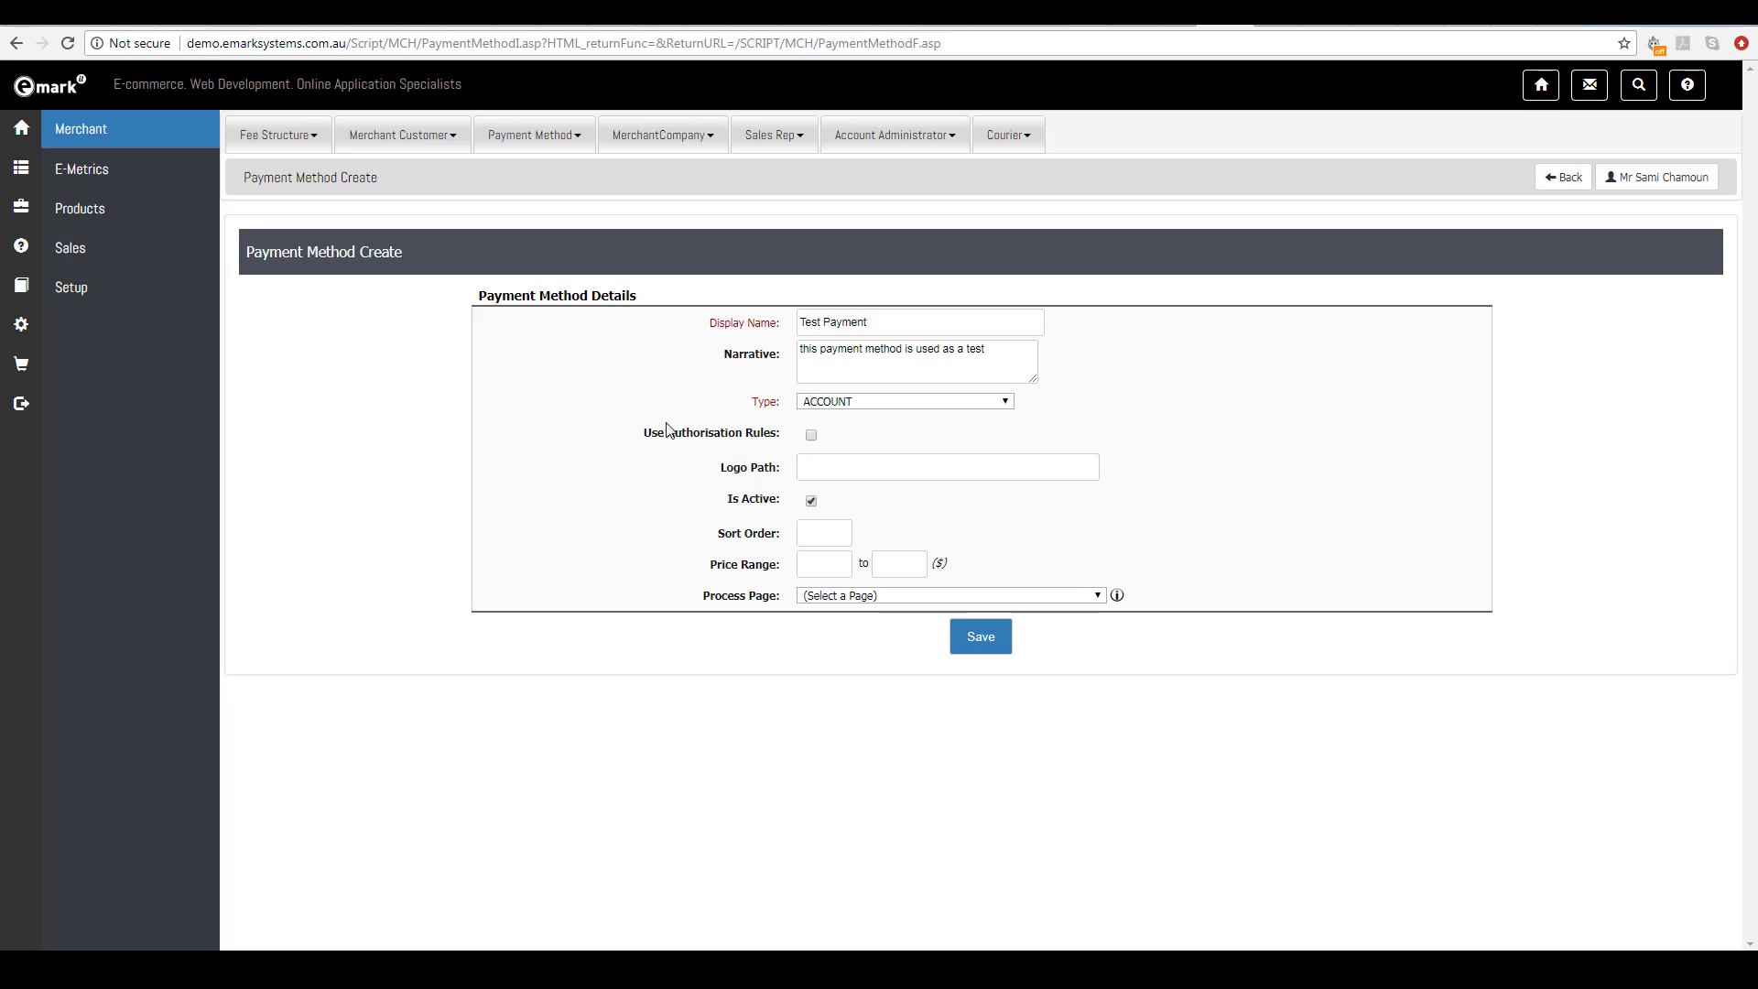
Enable Use Authorisation Rules for the new payment method, save it, and locate Test Payment in the list.
{"action": "left_click", "coordinate": [811, 436]}
{"action": "left_click", "coordinate": [896, 468]}
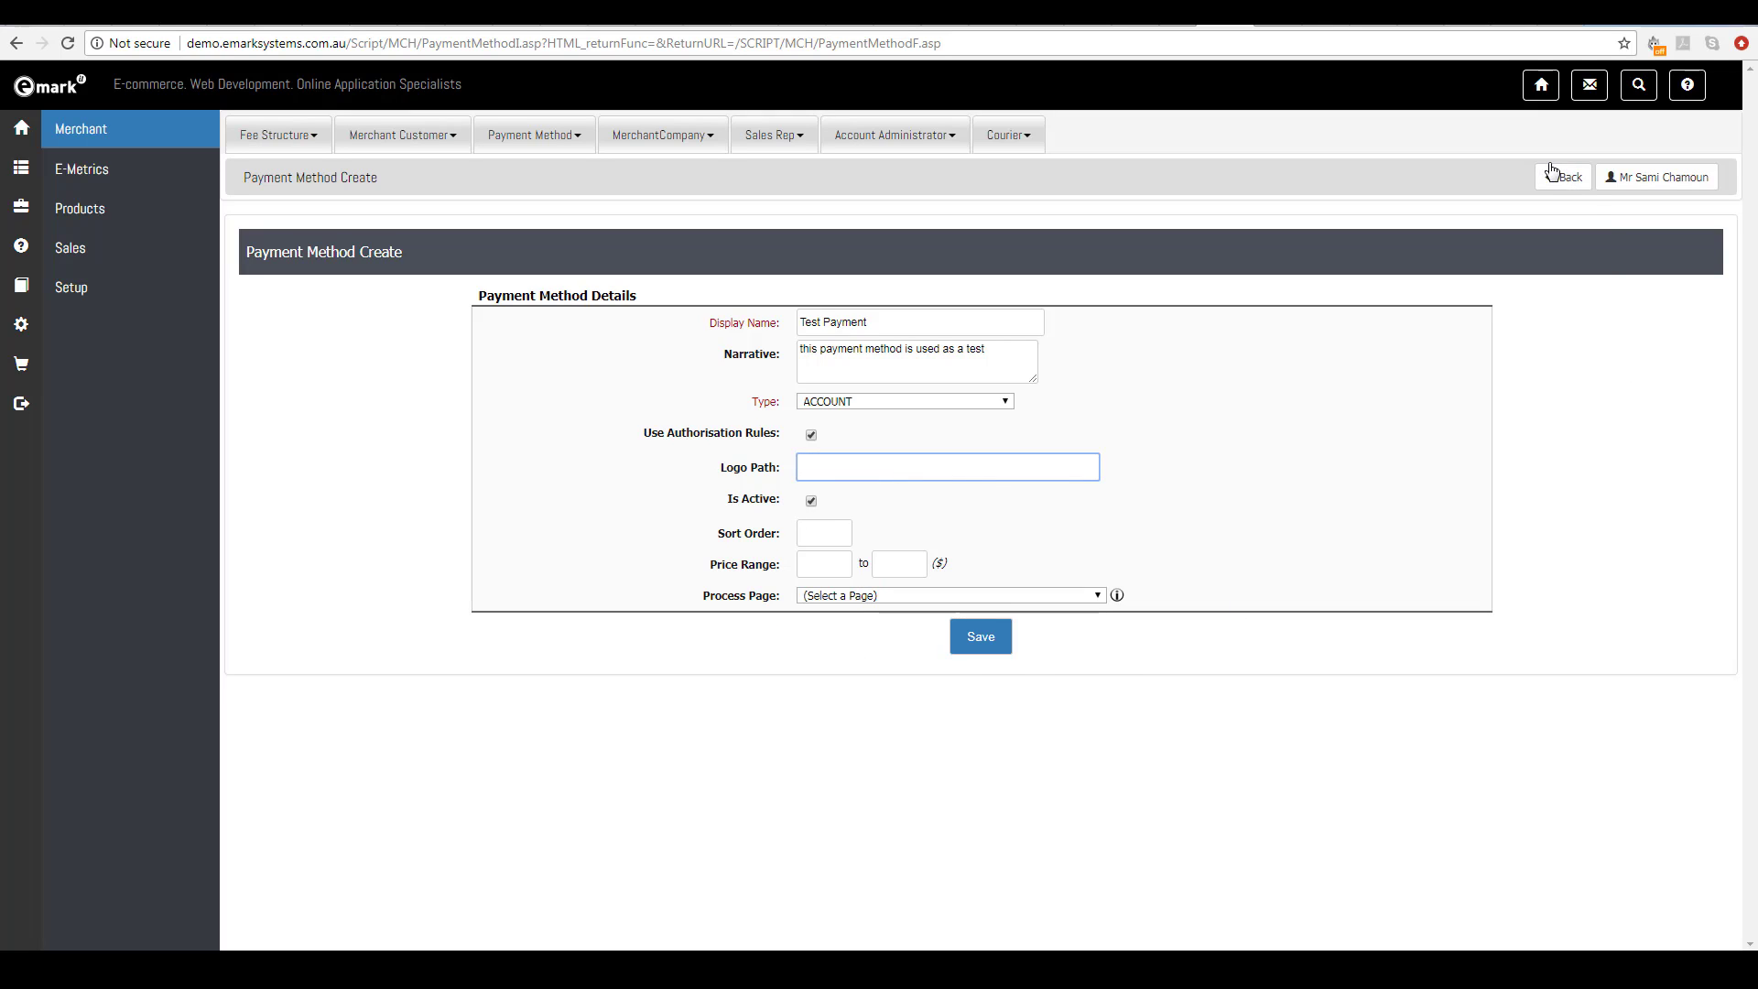
{"action": "left_click", "coordinate": [997, 638]}
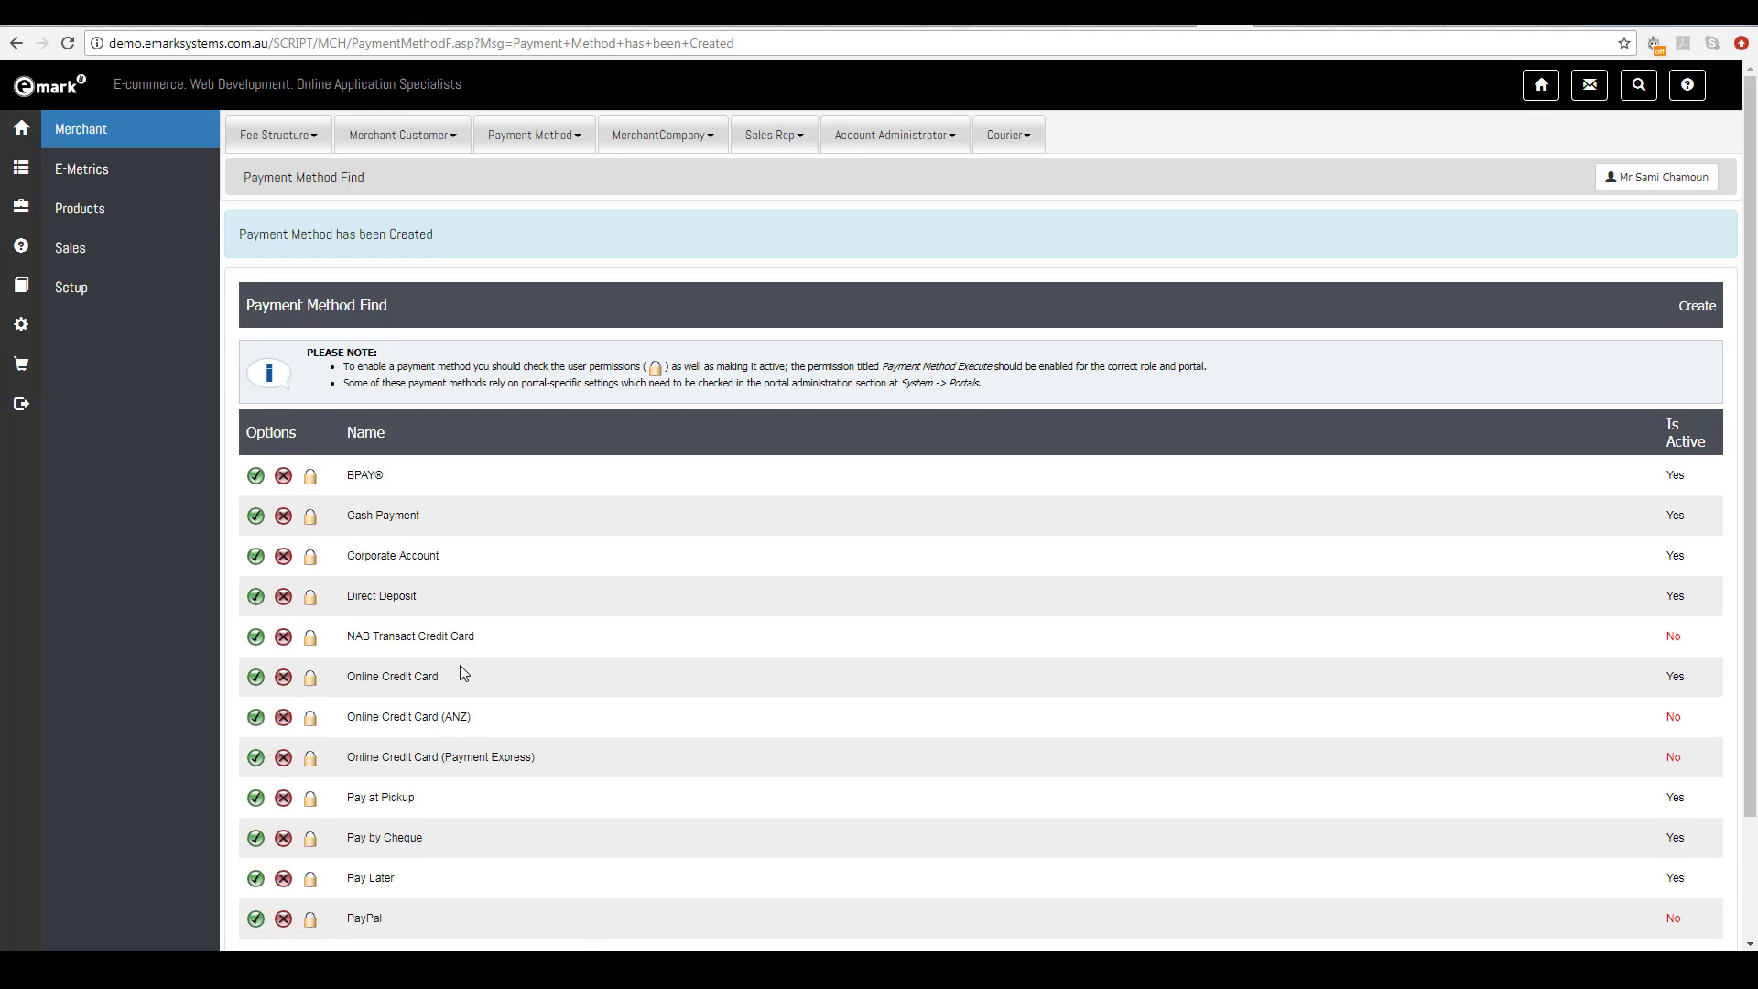
{"action": "scroll", "coordinate": [460, 665], "scroll_direction": "down", "scroll_amount": 1}
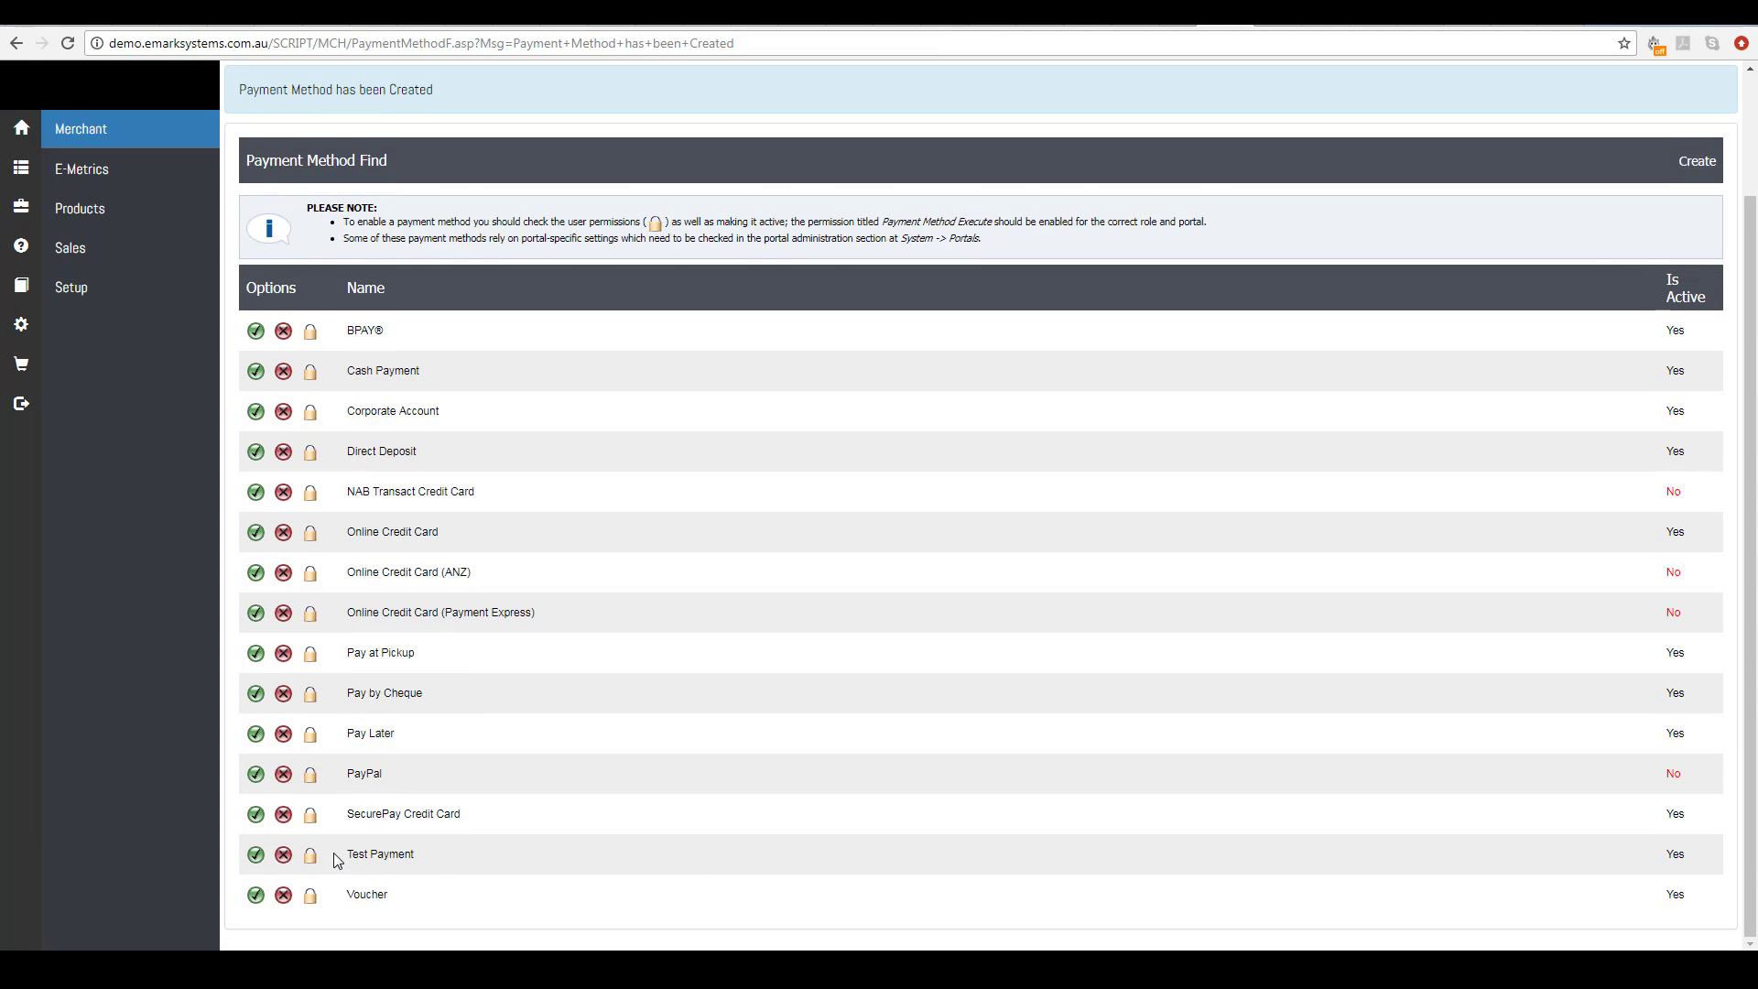